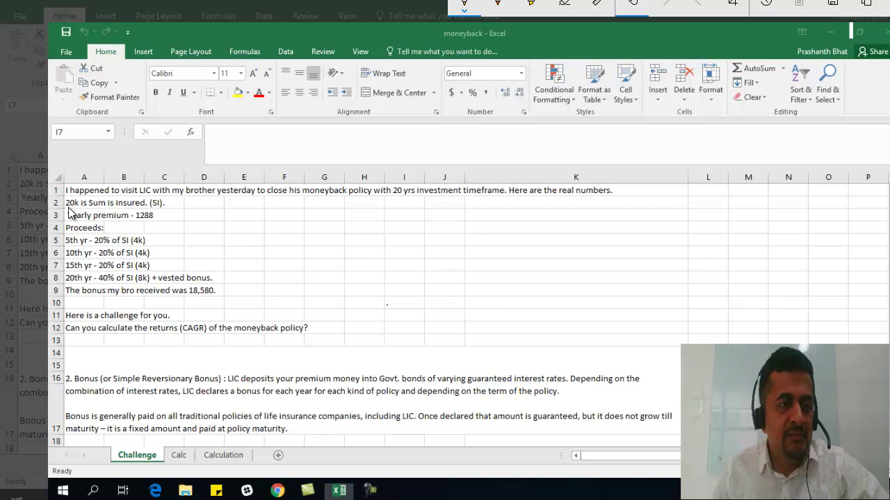
# Step: Mark the sum insured, yearly premium, periodic payouts, vested bonus and 18,580 bonus amount in the challenge text with the orange pen
pyautogui.moveTo(68, 209); pyautogui.dragTo(153, 216)
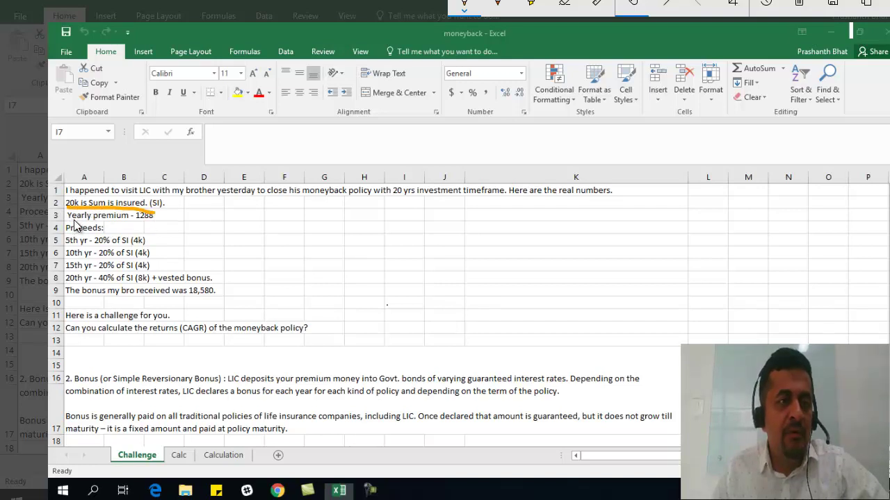
pyautogui.moveTo(73, 220); pyautogui.dragTo(147, 226)
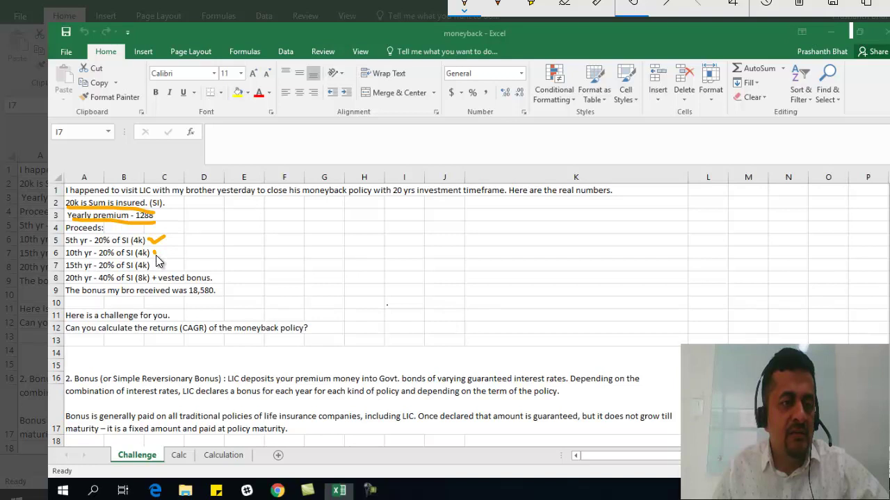
pyautogui.moveTo(152, 254)
pyautogui.mouseDown()
pyautogui.moveTo(184, 255)
pyautogui.moveTo(167, 266)
pyautogui.mouseUp()
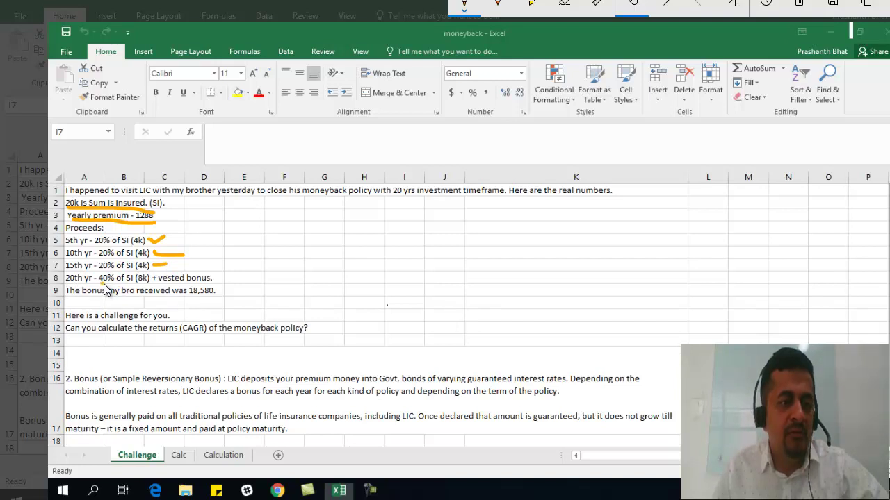
pyautogui.moveTo(104, 283); pyautogui.dragTo(147, 283)
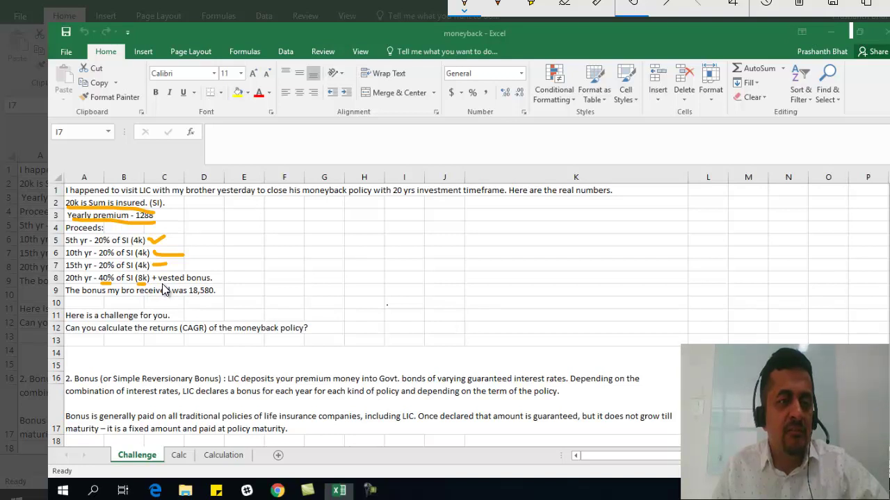
pyautogui.moveTo(161, 283); pyautogui.dragTo(209, 283)
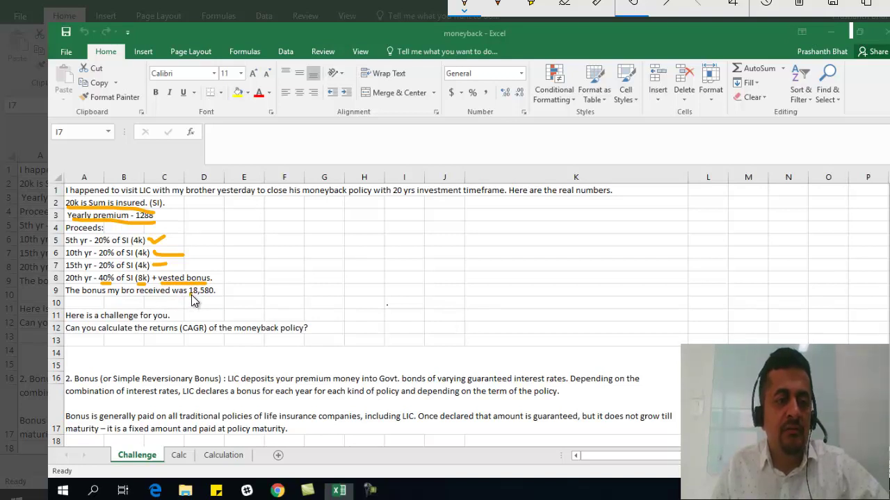
pyautogui.moveTo(192, 293); pyautogui.dragTo(216, 294)
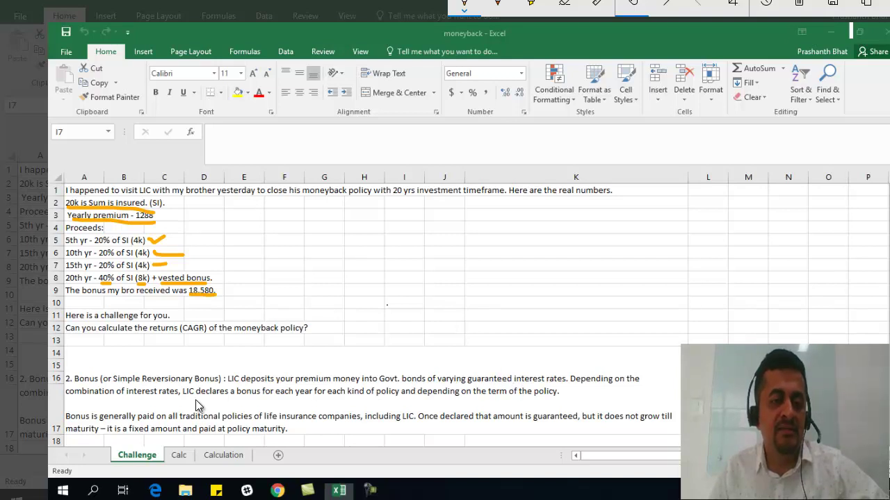
# Step: Underline the declared-bonus phrase in the note on row 16 and handwrite 1000 in the blank cells beside the proceeds
pyautogui.moveTo(214, 400); pyautogui.dragTo(269, 398)
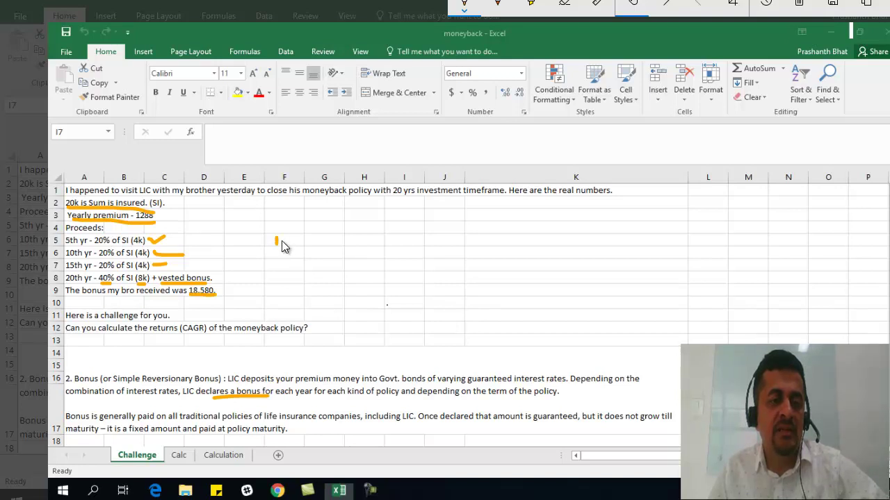
pyautogui.moveTo(305, 240)
pyautogui.mouseDown()
pyautogui.moveTo(320, 235)
pyautogui.moveTo(314, 241)
pyautogui.mouseUp()
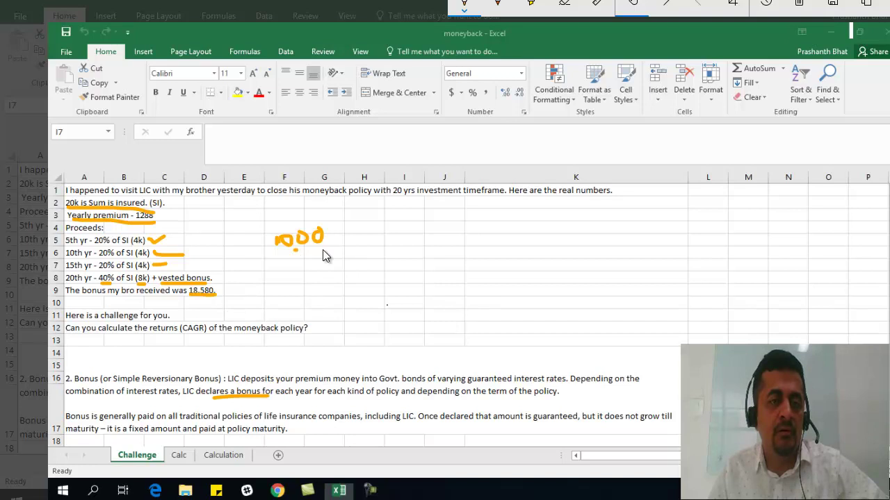
pyautogui.moveTo(346, 233)
pyautogui.mouseDown()
pyautogui.moveTo(348, 244)
pyautogui.moveTo(361, 236)
pyautogui.moveTo(356, 250)
pyautogui.moveTo(355, 242)
pyautogui.mouseUp()
pyautogui.moveTo(356, 225); pyautogui.dragTo(369, 224)
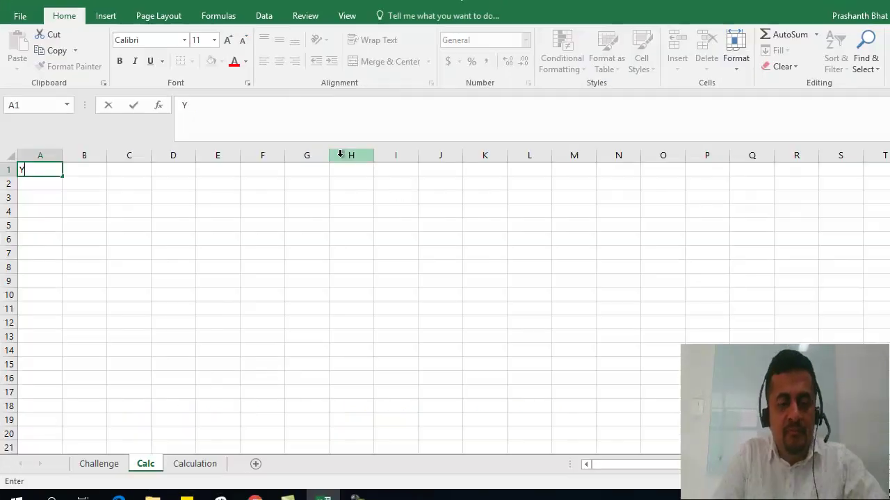
# Step: On the Calc sheet, enter the heading Year in A1 and fill A2:A20 with the series 1 to 19
pyautogui.write('Year')
pyautogui.press('Return')
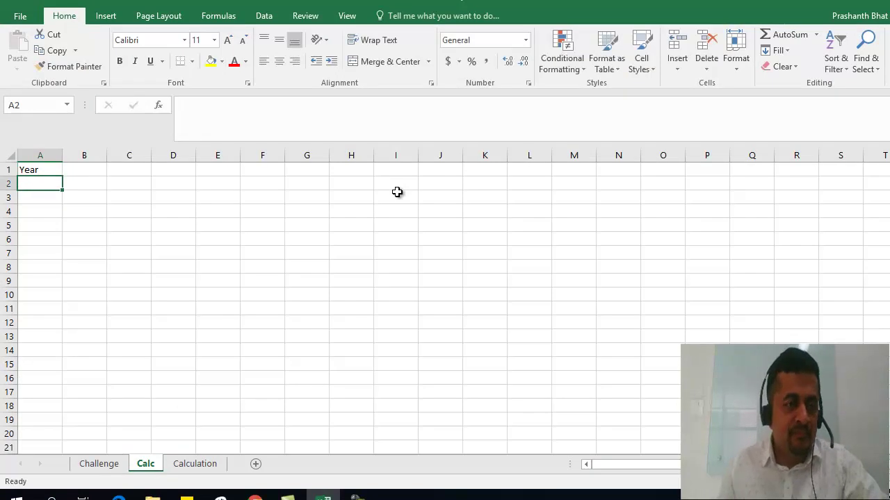
pyautogui.write('1')
pyautogui.press('Return')
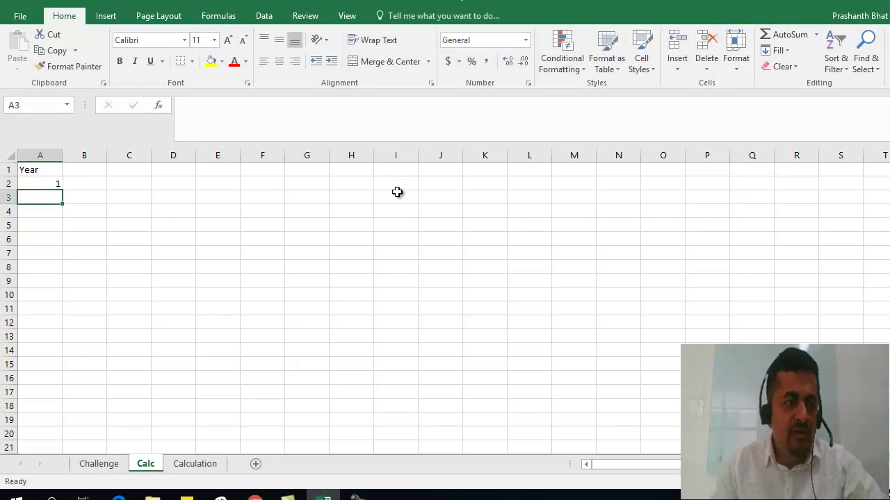
pyautogui.click(56, 183)
pyautogui.moveTo(61, 192); pyautogui.dragTo(61, 434)
pyautogui.click(74, 433)
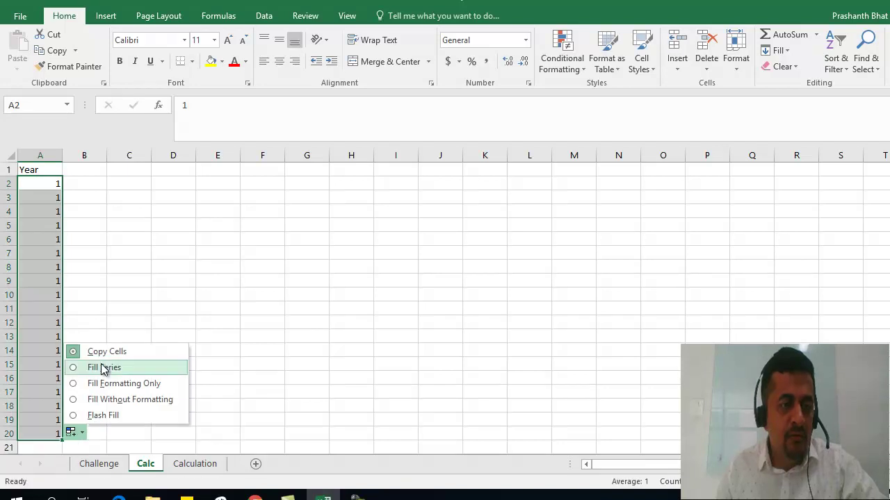
pyautogui.click(103, 367)
# Step: Widen column B and enter a heading in B1 made of the policyholder's first name followed by "paid"
pyautogui.click(70, 170)
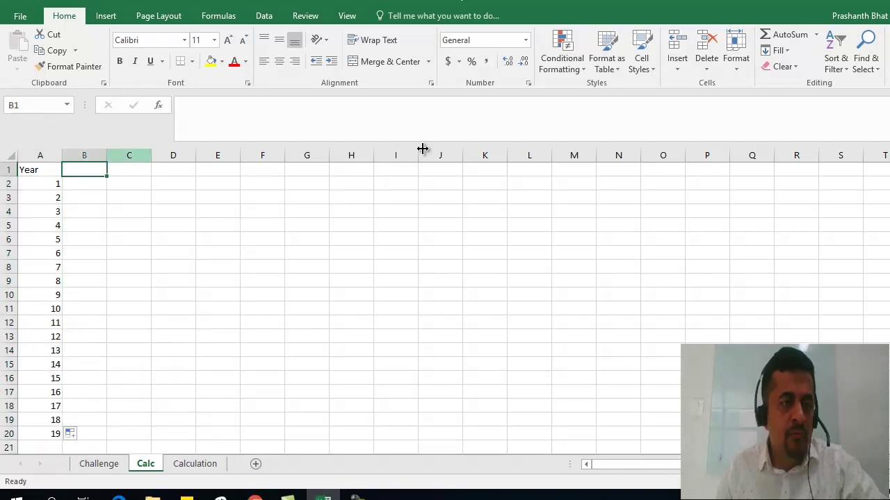
pyautogui.moveTo(106, 155); pyautogui.dragTo(132, 155)
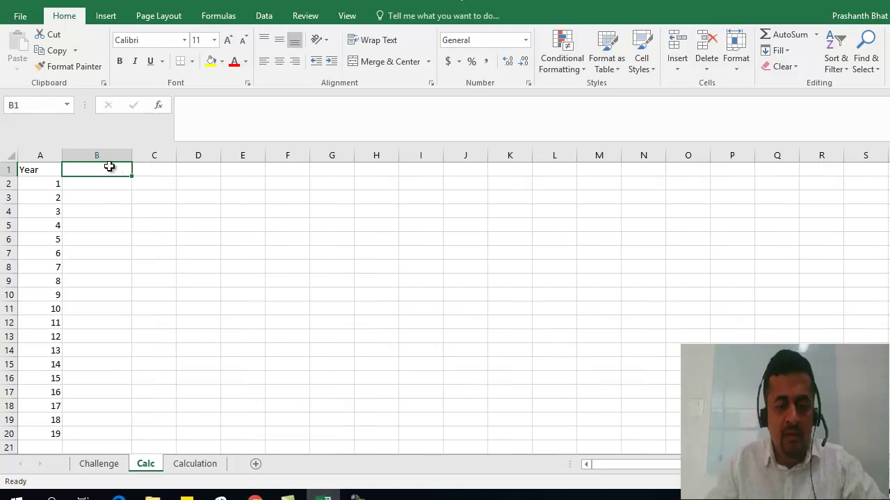
pyautogui.write('Vinay ')
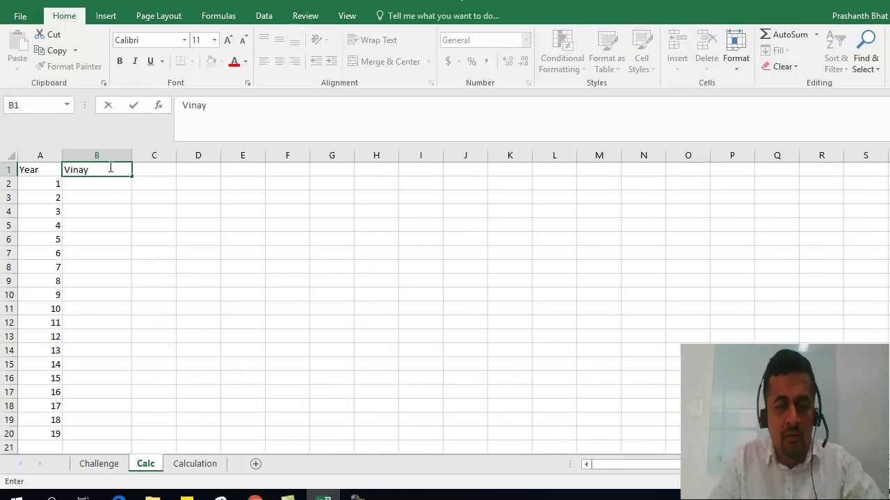
pyautogui.write('paid')
pyautogui.press('Return')
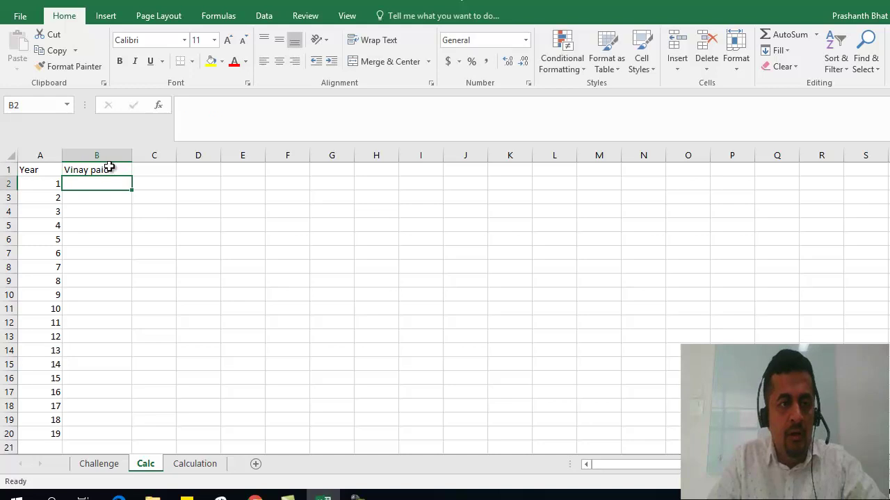
# Step: Enter -1288 in B2 as the premium paid in year 1
pyautogui.click(119, 472)
pyautogui.click(144, 466)
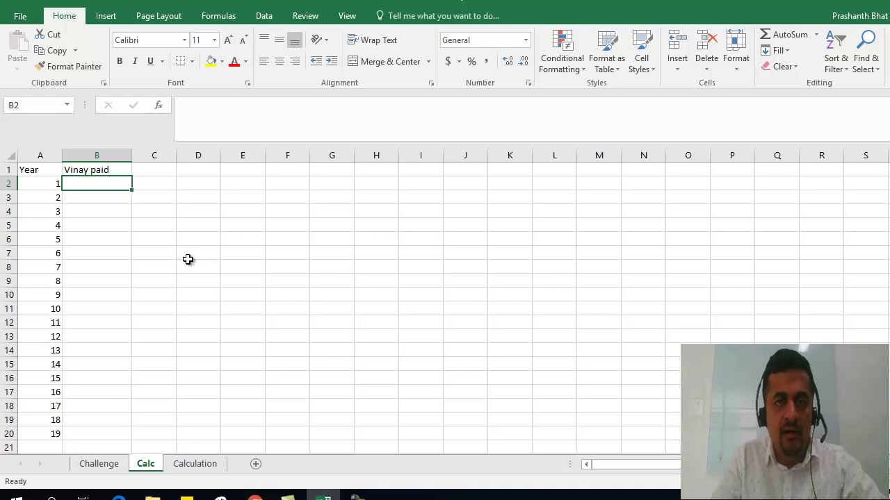
pyautogui.write('-1288')
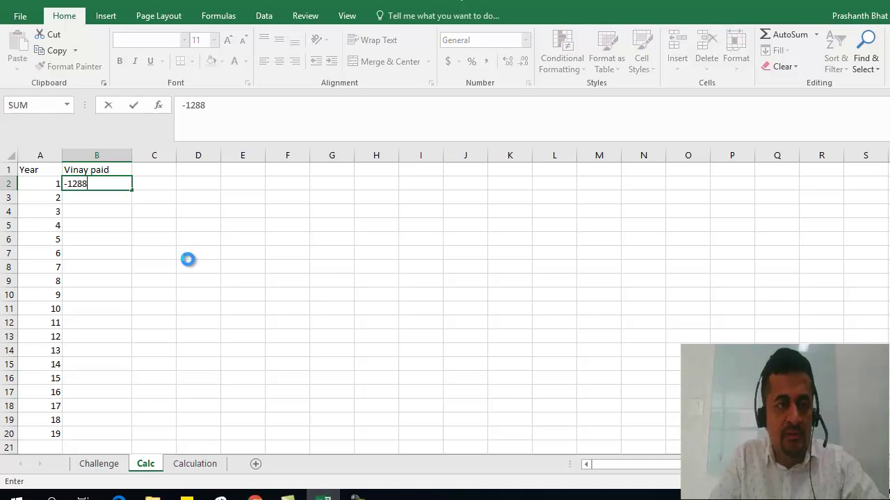
pyautogui.press('Return')
pyautogui.press('Up')
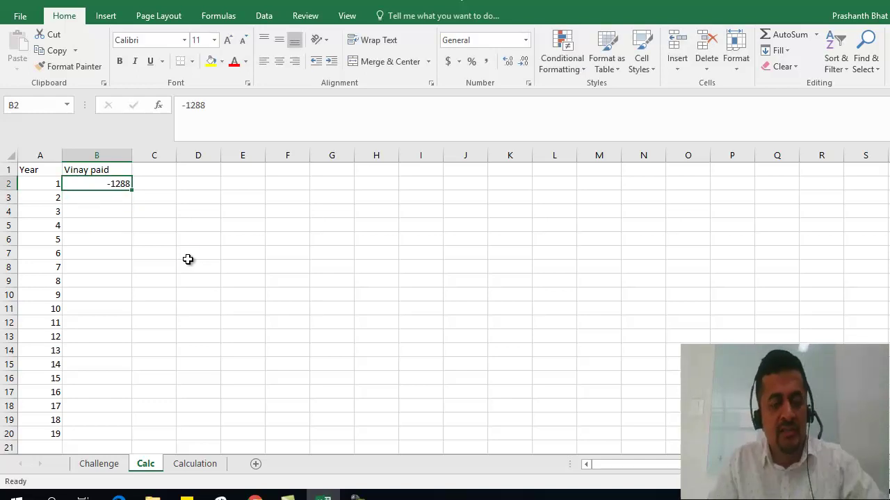
# Step: Copy the year 1 premium into cells B3 through B21
pyautogui.hotkey('ctrl', 'c')
pyautogui.press('Down')
pyautogui.hotkey('shift', 'Down')
pyautogui.hotkey('shift', 'Down')
pyautogui.hotkey('shift', 'Down')
pyautogui.hotkey('shift', 'Down')
pyautogui.hotkey('shift', 'Down')
pyautogui.hotkey('shift', 'Down')
pyautogui.hotkey('shift', 'Down')
pyautogui.hotkey('shift', 'Down')
pyautogui.hotkey('shift', 'Down')
pyautogui.hotkey('shift', 'Down')
pyautogui.hotkey('shift', 'Down')
pyautogui.hotkey('shift', 'Down')
pyautogui.hotkey('shift', 'Down')
pyautogui.hotkey('shift', 'Down')
pyautogui.hotkey('shift', 'Down')
pyautogui.hotkey('shift', 'Down')
pyautogui.hotkey('shift', 'Down')
pyautogui.hotkey('shift', 'Down')
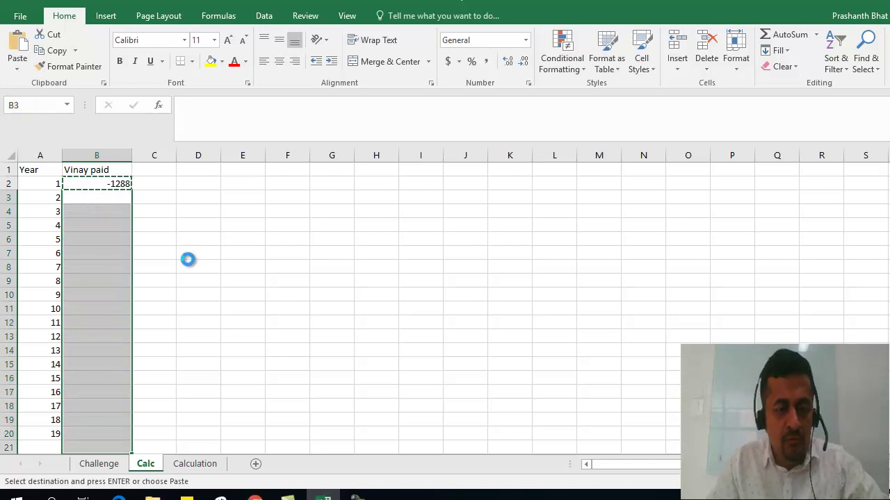
pyautogui.hotkey('ctrl', 'v')
# Step: Enter 20 in A21 as the final year
pyautogui.click(53, 447)
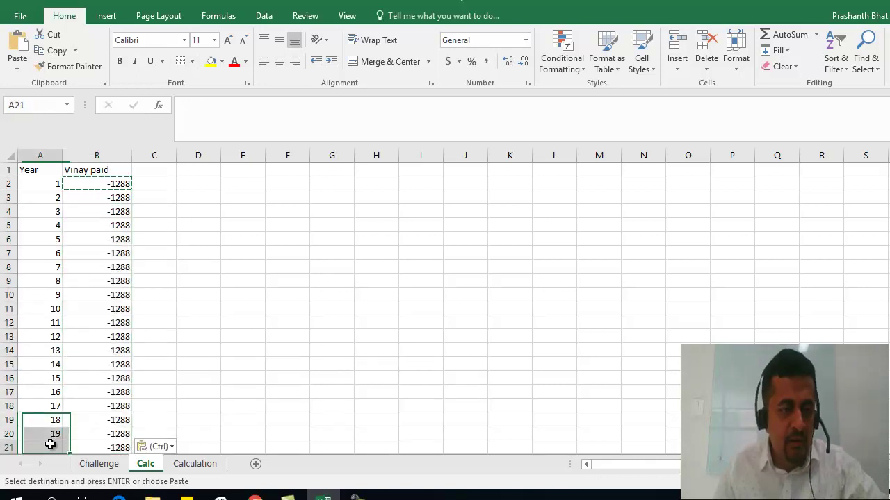
pyautogui.write('20')
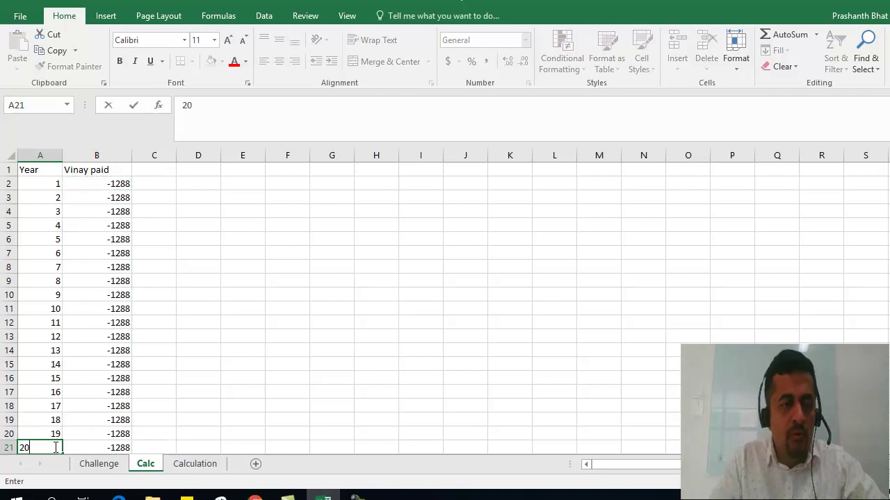
pyautogui.press('Return')
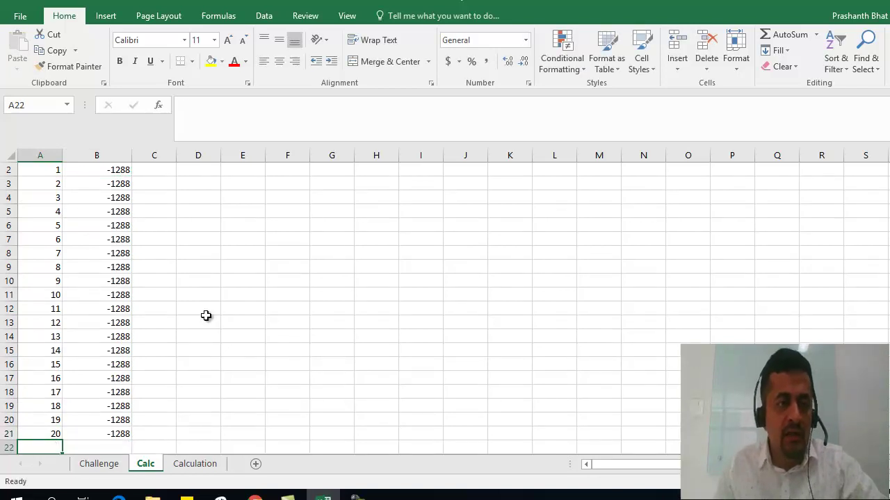
# Step: Enter the heading "LIC Returns" in cell C1
pyautogui.hotkey('ctrl', 'Home')
pyautogui.press('Right')
pyautogui.press('Right')
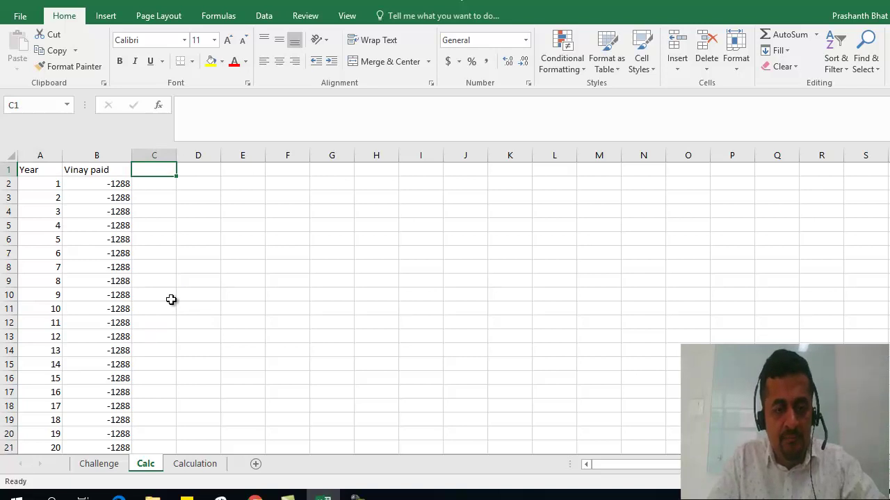
pyautogui.write('Rat')
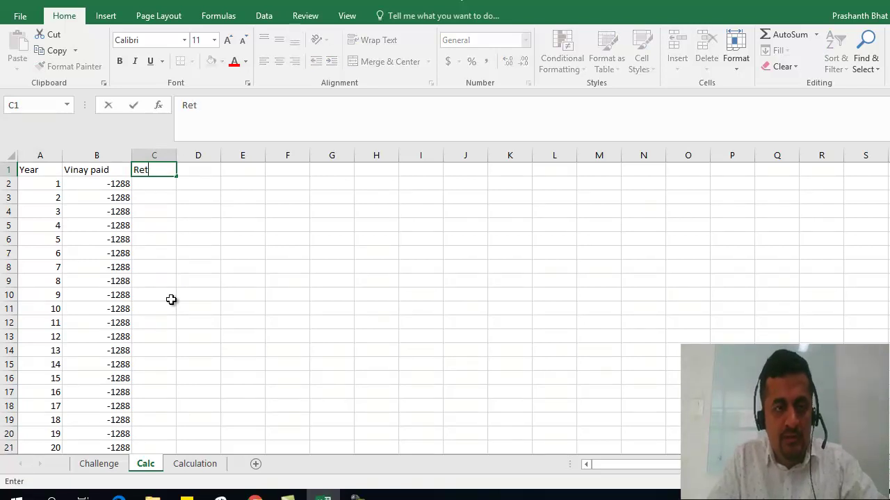
pyautogui.press('BackSpace')
pyautogui.press('BackSpace')
pyautogui.press('BackSpace')
pyautogui.write('LiC')
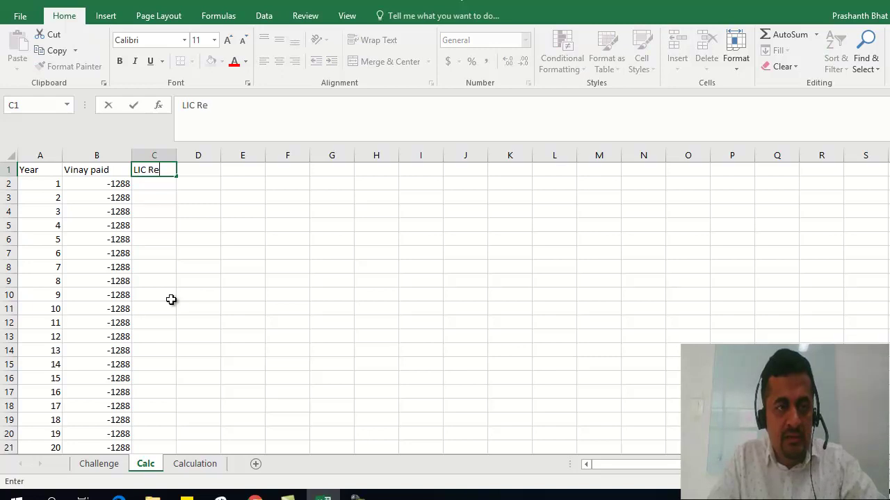
pyautogui.write(' Retru')
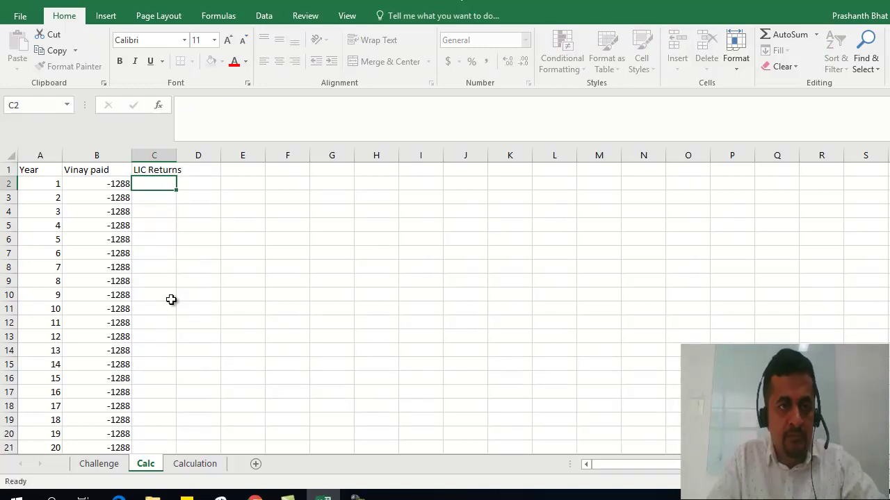
# Step: Enter returns of 4000 for years 5, 10 and 15 in cells C6, C11 and C16
pyautogui.click(157, 235)
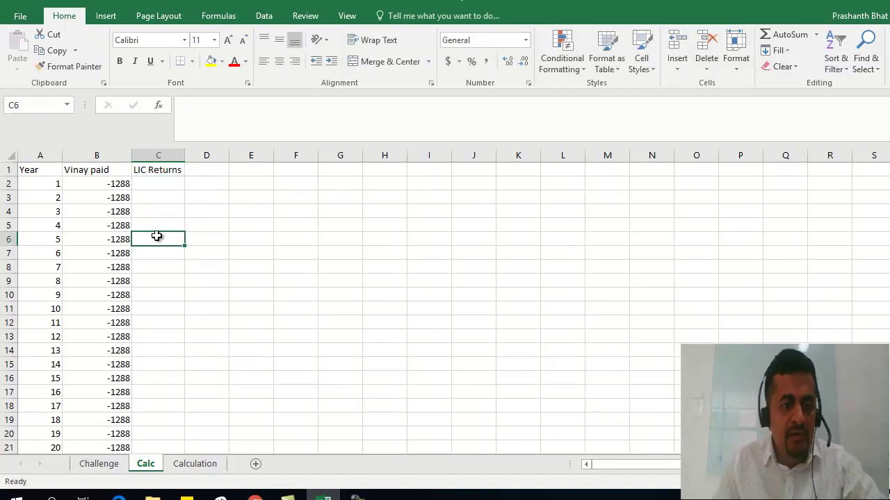
pyautogui.write('4000')
pyautogui.press('Return')
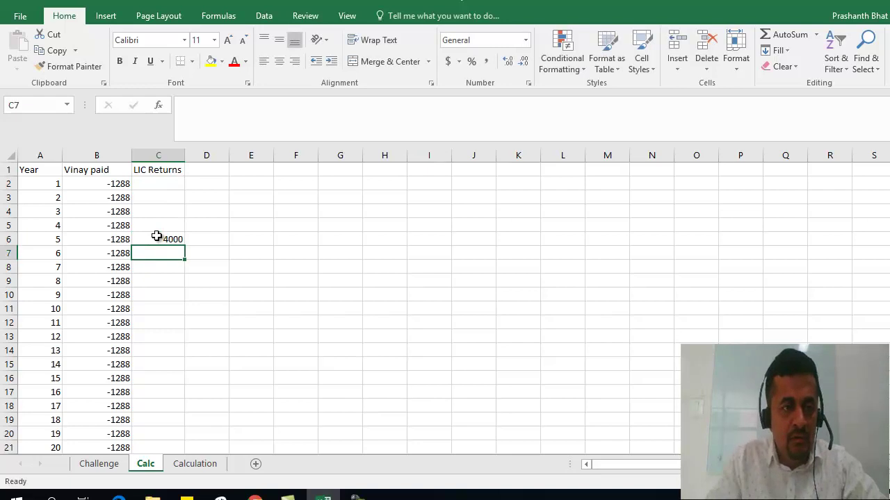
pyautogui.press('Down')
pyautogui.press('Down')
pyautogui.press('Down')
pyautogui.press('Down')
pyautogui.write('4')
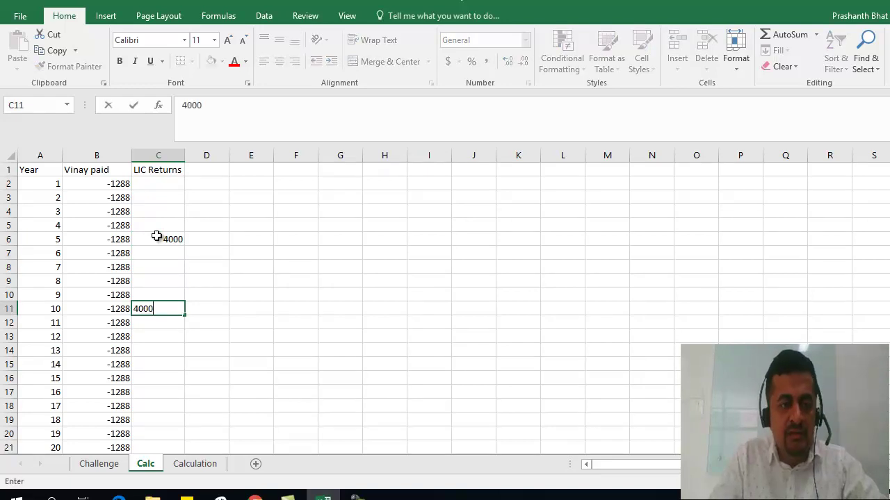
pyautogui.press('Return')
pyautogui.press('Down')
pyautogui.press('Down')
pyautogui.press('Down')
pyautogui.press('Down')
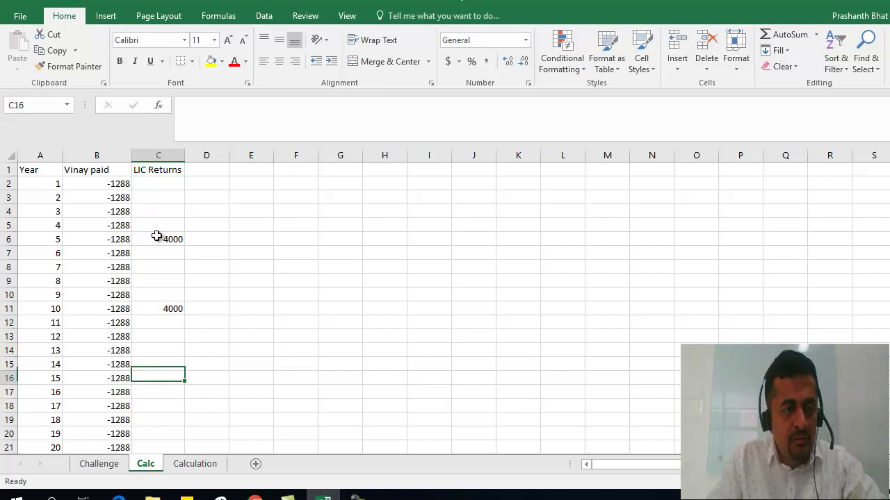
pyautogui.write('4000')
pyautogui.press('Return')
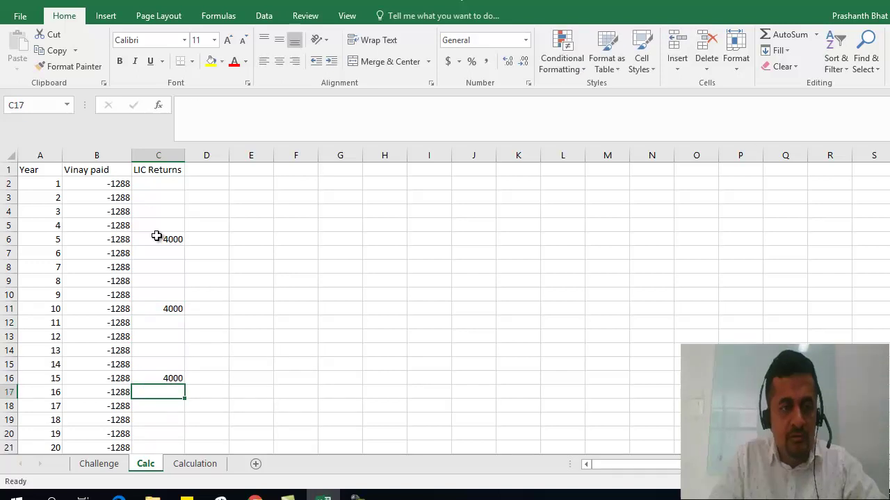
# Step: Enter a return of 8000 for year 20 in cell C21
pyautogui.press('Down')
pyautogui.press('Down')
pyautogui.press('Down')
pyautogui.press('Down')
pyautogui.write('8')
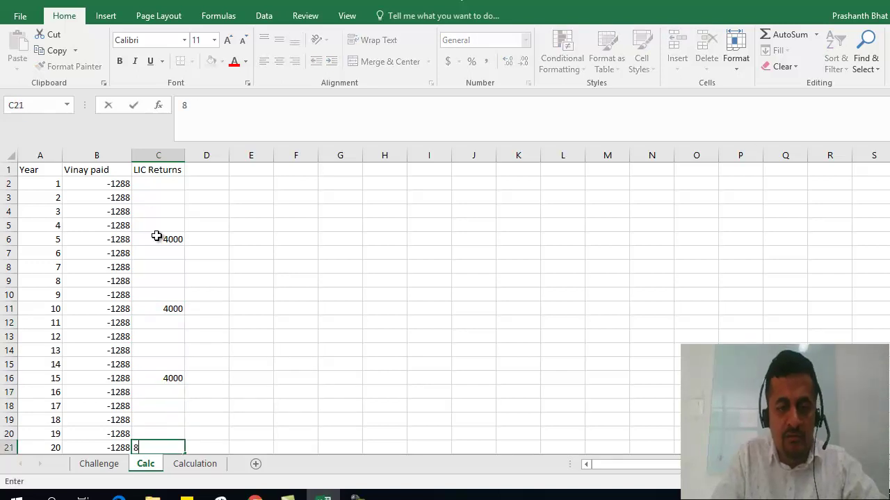
pyautogui.write('000')
pyautogui.press('Tab')
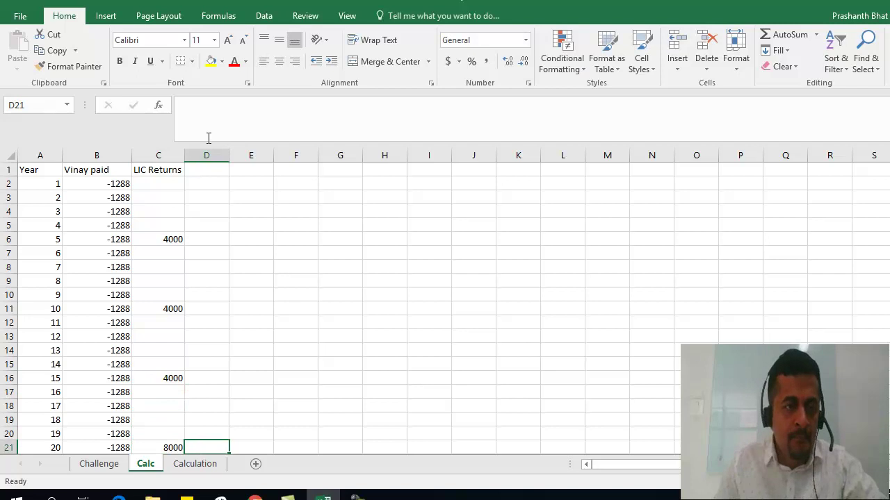
# Step: Enter the heading "LIC Bonus" in cell D1
pyautogui.click(214, 174)
pyautogui.write('LIC Bo')
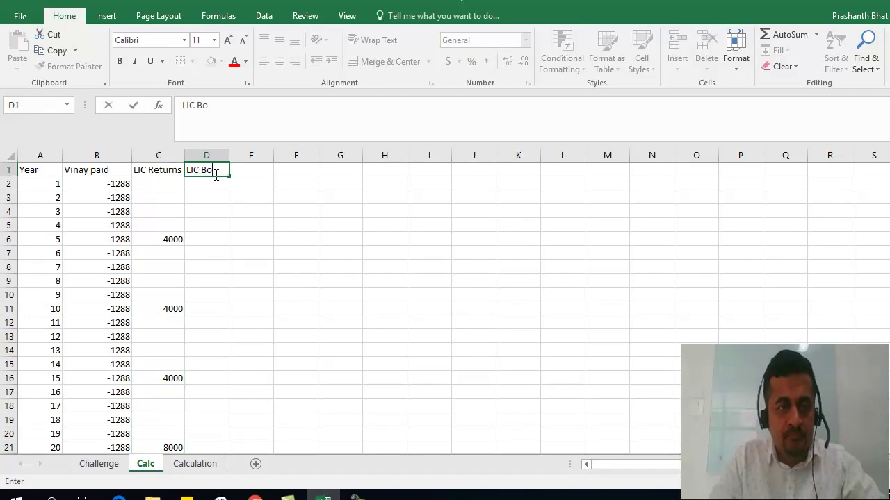
pyautogui.write('nus')
pyautogui.press('Return')
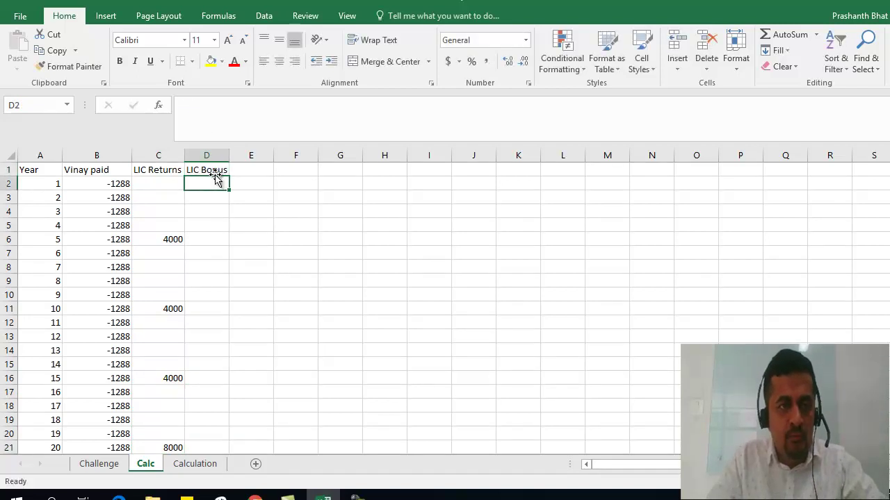
# Step: Look up the bonus received on the Challenge sheet and enter 18580 for year 20 in cell D21 of the Calc sheet
pyautogui.press('Down')
pyautogui.press('Down')
pyautogui.press('Down')
pyautogui.press('Down')
pyautogui.press('Down')
pyautogui.press('Down')
pyautogui.press('Down')
pyautogui.press('Down')
pyautogui.press('Down')
pyautogui.press('Down')
pyautogui.press('Down')
pyautogui.press('Down')
pyautogui.press('Down')
pyautogui.press('Down')
pyautogui.press('Down')
pyautogui.press('Down')
pyautogui.press('Down')
pyautogui.press('Down')
pyautogui.press('Down')
pyautogui.press('Down')
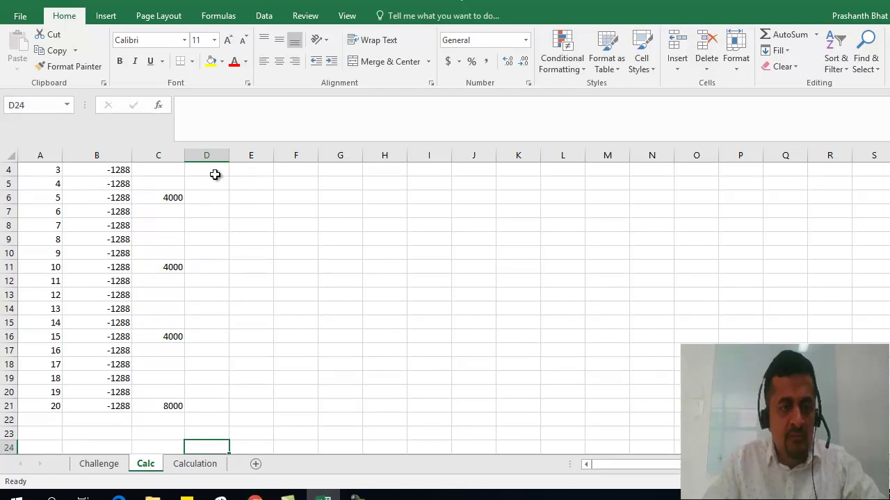
pyautogui.press('Up')
pyautogui.press('Up')
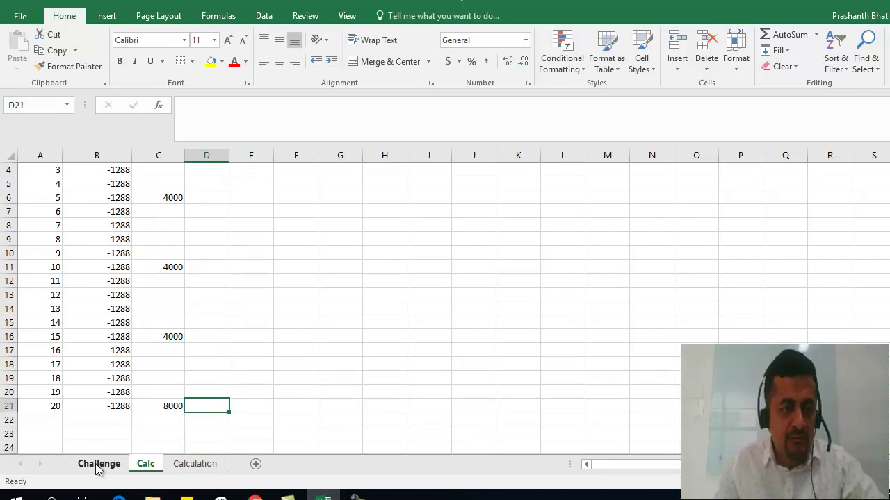
pyautogui.click(96, 465)
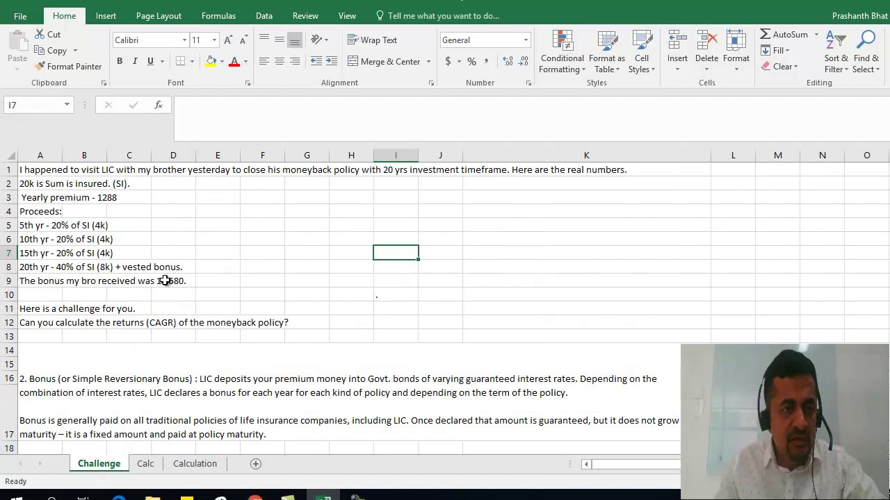
pyautogui.click(145, 463)
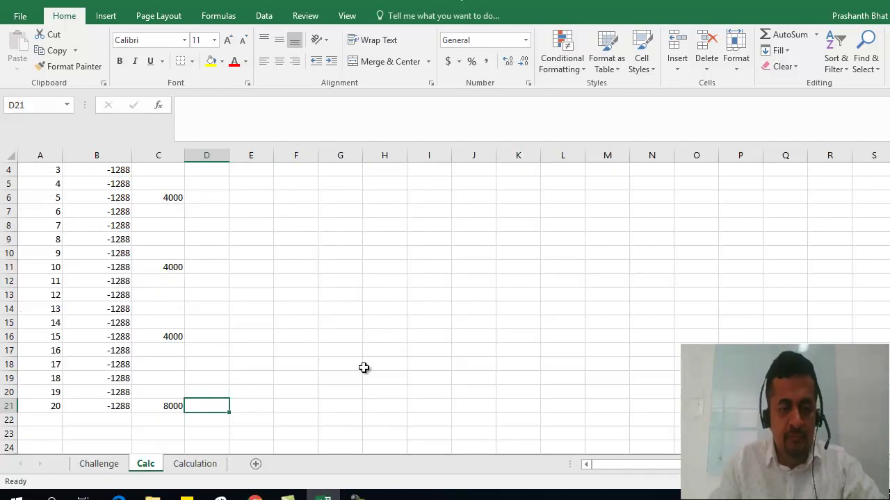
pyautogui.write('185')
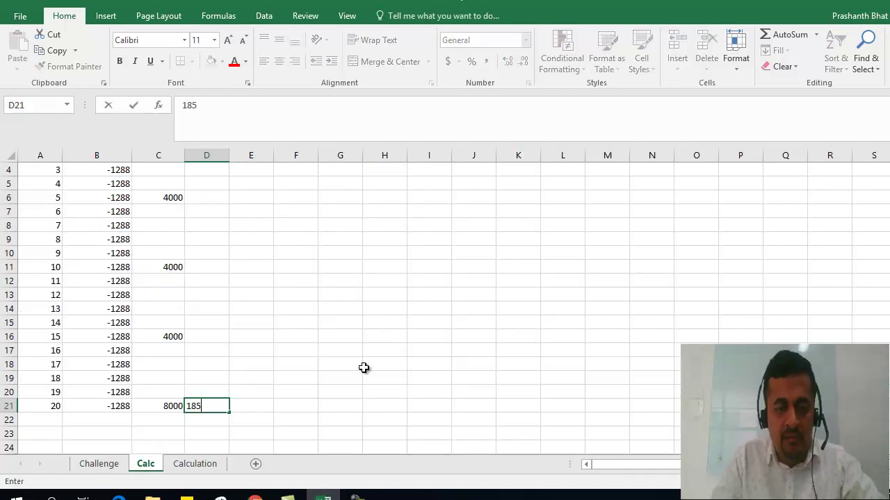
pyautogui.press('Return')
# Step: Enter the heading "Net returns without bonus" in cell E1 and fit column E to the text
pyautogui.press('Left')
pyautogui.press('Left')
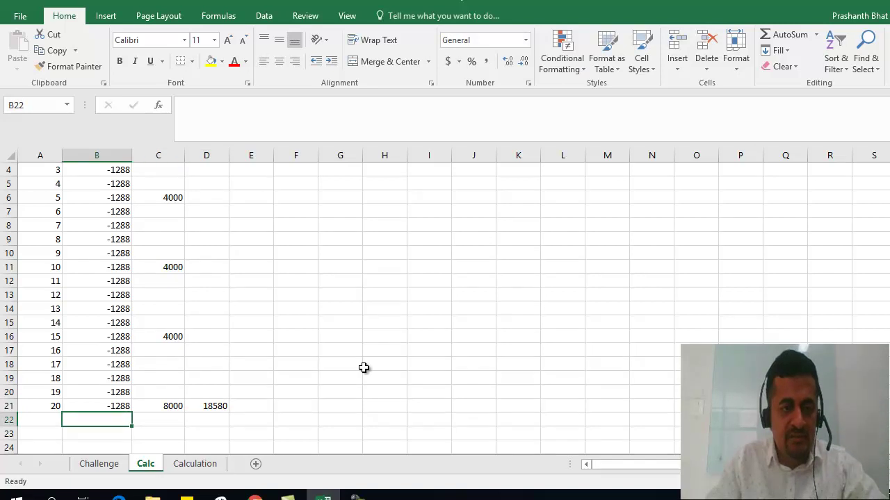
pyautogui.press('Up')
pyautogui.hotkey('ctrl', 'Up')
pyautogui.press('Right')
pyautogui.press('Right')
pyautogui.press('Right')
pyautogui.moveTo(273, 155); pyautogui.dragTo(296, 155)
pyautogui.doubleClick(276, 167)
pyautogui.write('Net')
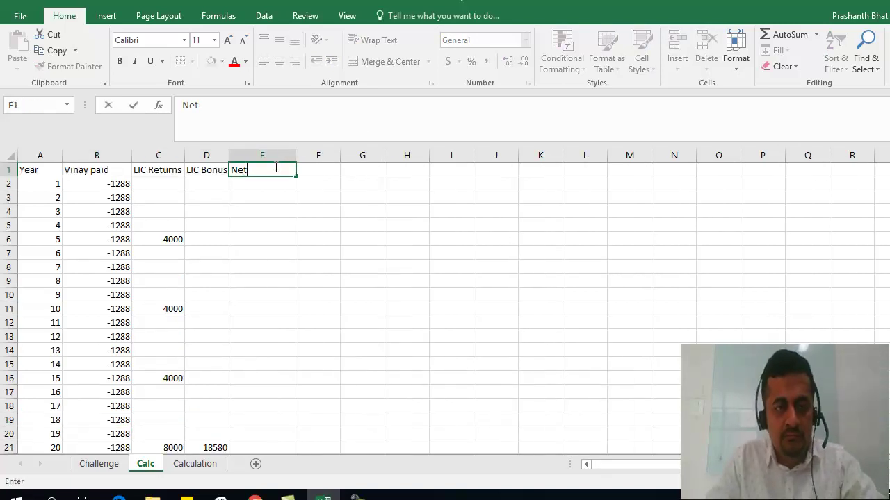
pyautogui.press('Return')
pyautogui.click(275, 167)
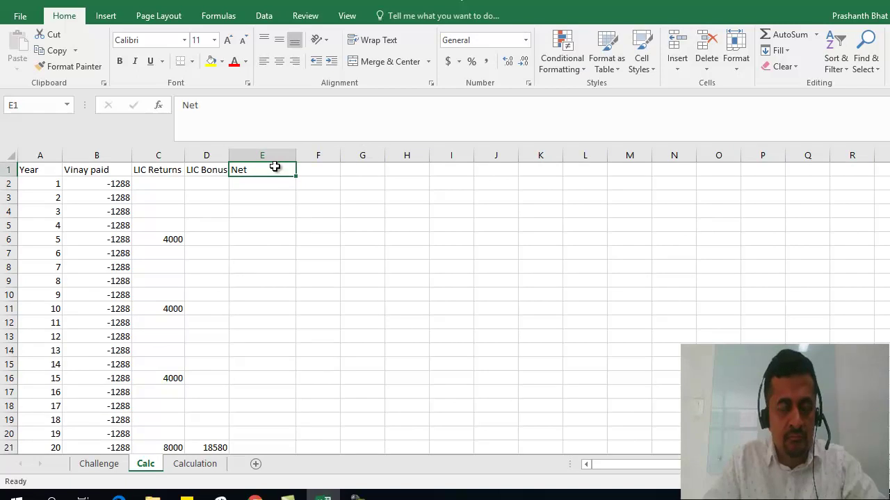
pyautogui.doubleClick(275, 168)
pyautogui.write('returns without b')
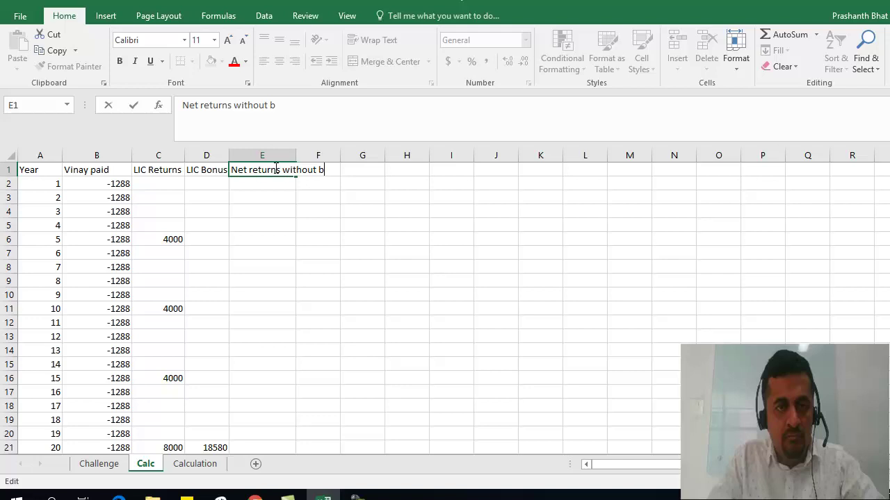
pyautogui.write('onus')
pyautogui.press('Return')
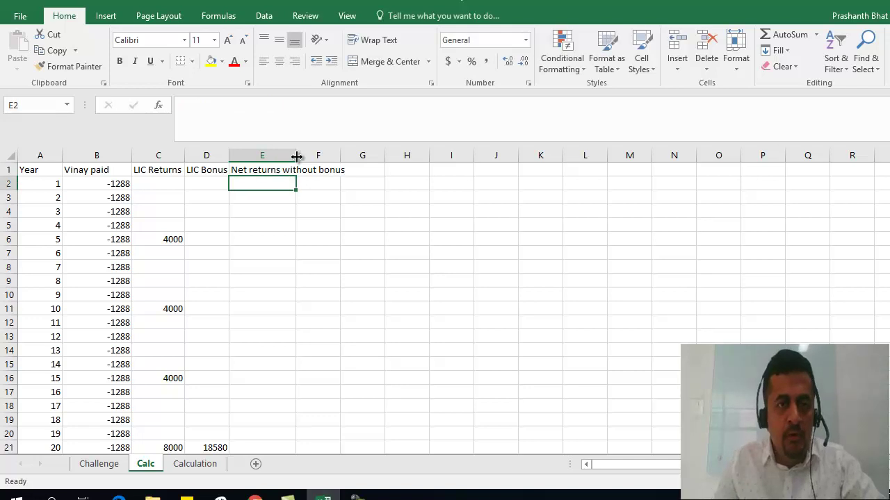
pyautogui.doubleClick(299, 154)
# Step: Enter the heading "net returns with bonus" in cell F1 and fit column F to the text
pyautogui.click(373, 173)
pyautogui.write('net returns with bonus')
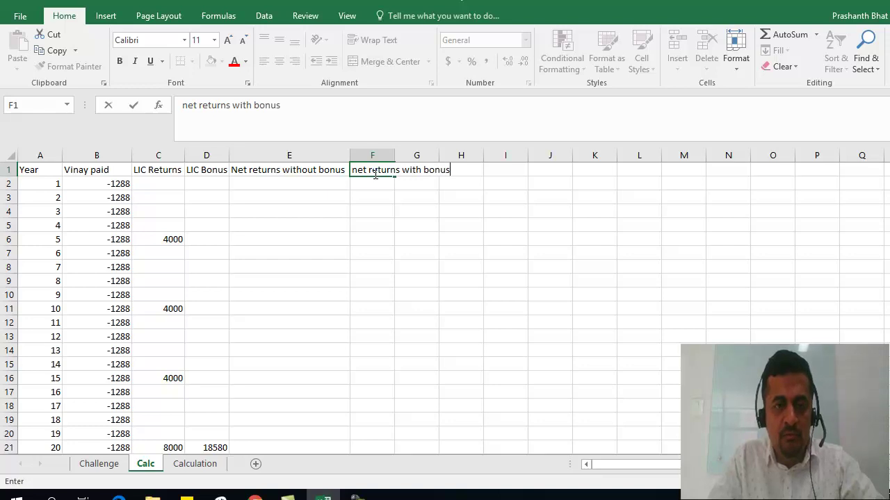
pyautogui.press('Return')
pyautogui.doubleClick(394, 154)
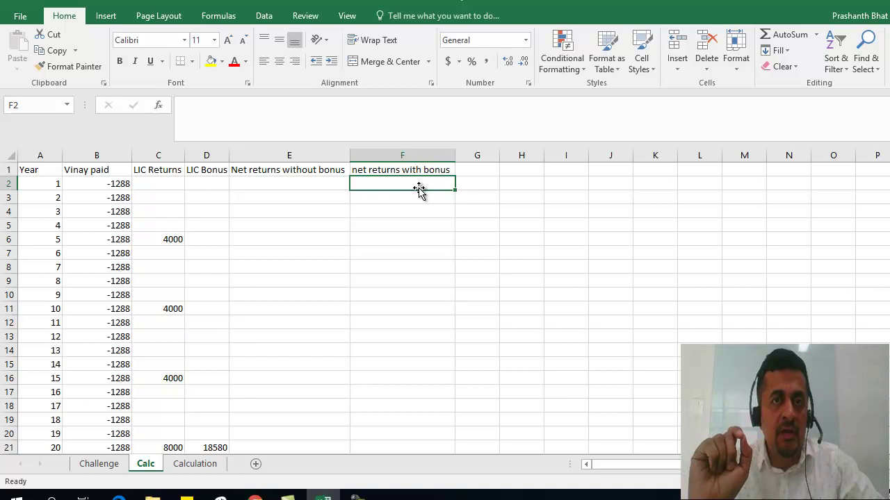
# Step: Enter the formula =SUM(B2:C2) in E2 for the first year's net return without bonus
pyautogui.press('Left')
pyautogui.write('=')
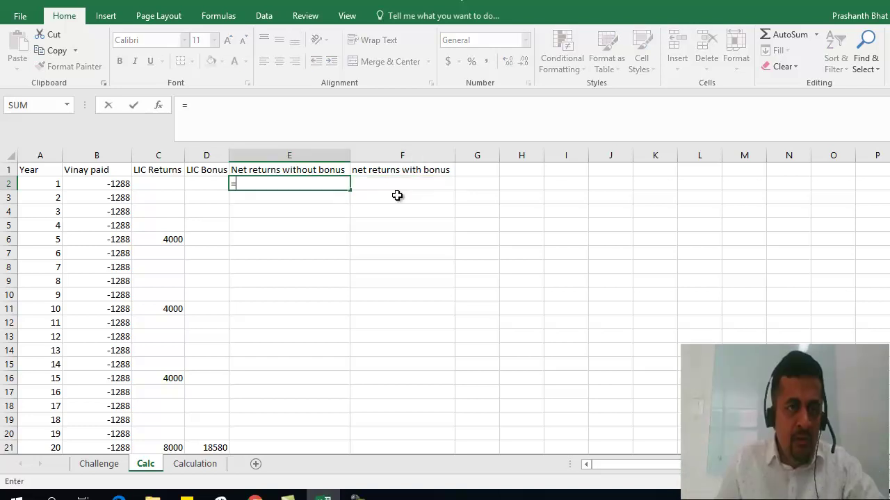
pyautogui.write('sum(')
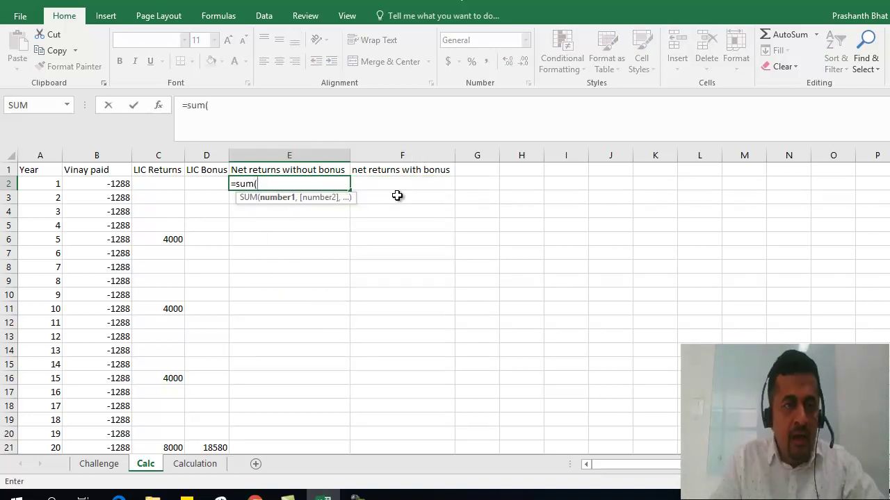
pyautogui.moveTo(84, 183); pyautogui.dragTo(140, 187)
pyautogui.write(')')
pyautogui.press('Return')
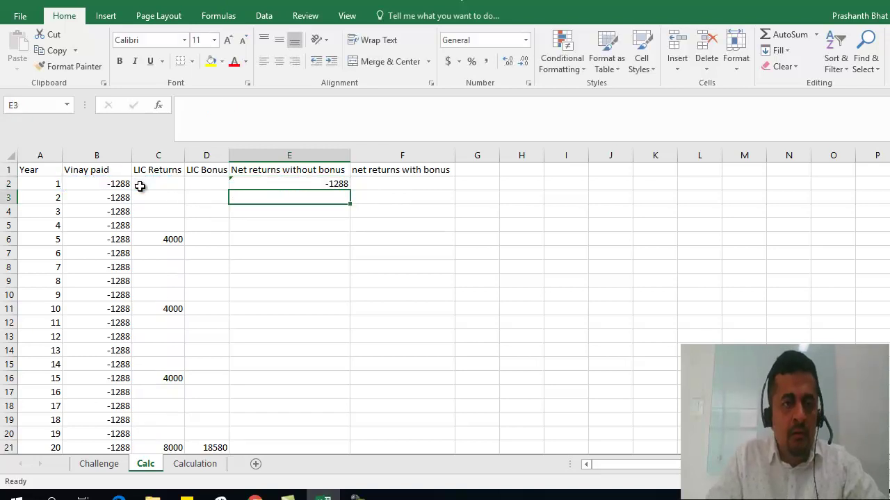
# Step: Copy the net return formula from E2 into E3:E21 for the remaining years
pyautogui.press('Up')
pyautogui.hotkey('ctrl', 'c')
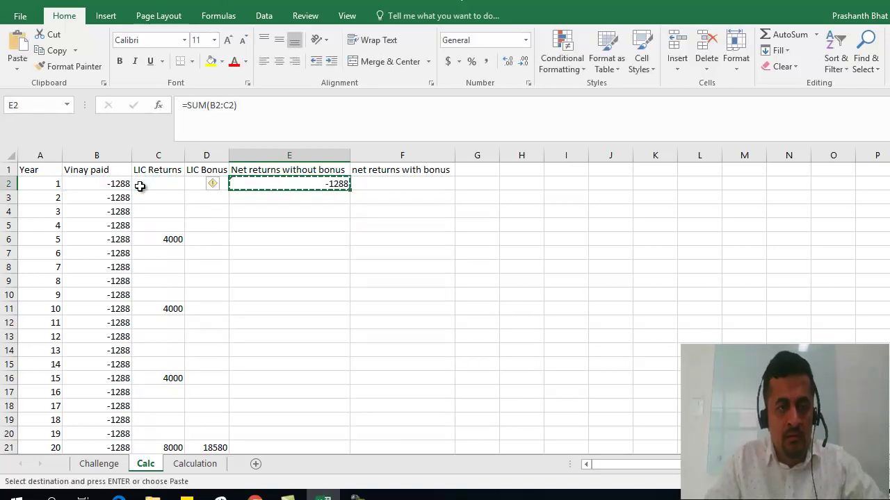
pyautogui.press('Down')
pyautogui.hotkey('shift', 'Down')
pyautogui.hotkey('shift', 'Down')
pyautogui.hotkey('shift', 'Down')
pyautogui.hotkey('shift', 'Down')
pyautogui.hotkey('shift', 'Down')
pyautogui.hotkey('shift', 'Down')
pyautogui.hotkey('shift', 'Down')
pyautogui.hotkey('shift', 'Down')
pyautogui.hotkey('shift', 'Down')
pyautogui.hotkey('shift', 'Down')
pyautogui.hotkey('shift', 'Down')
pyautogui.hotkey('shift', 'Down')
pyautogui.hotkey('shift', 'Down')
pyautogui.hotkey('shift', 'Down')
pyautogui.hotkey('shift', 'Down')
pyautogui.hotkey('shift', 'Down')
pyautogui.hotkey('shift', 'Down')
pyautogui.hotkey('shift', 'Down')
pyautogui.hotkey('shift', 'Down')
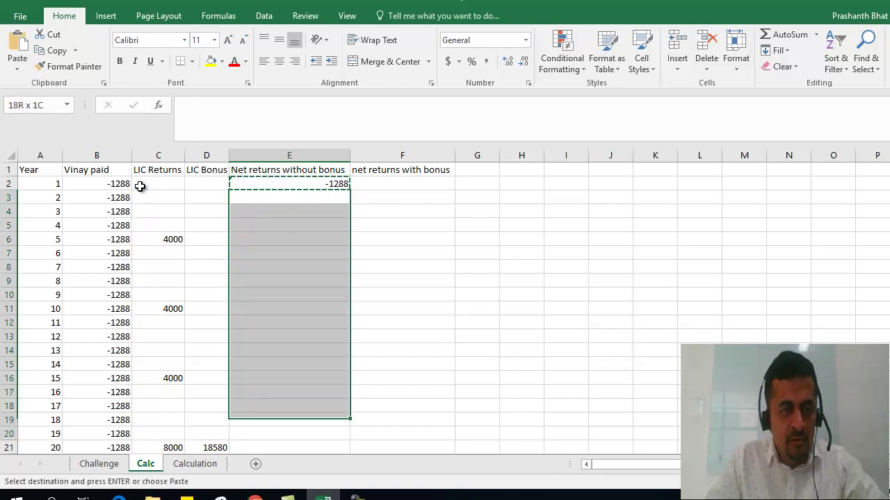
pyautogui.hotkey('shift', 'Up')
pyautogui.hotkey('ctrl', 'v')
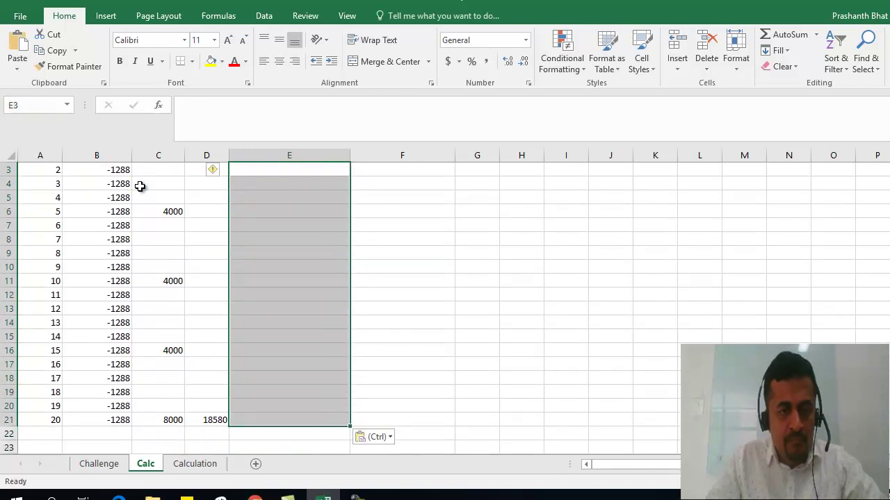
# Step: Enter the formula =E2+D2 in F2 for the first year's net return with bonus
pyautogui.click(448, 211)
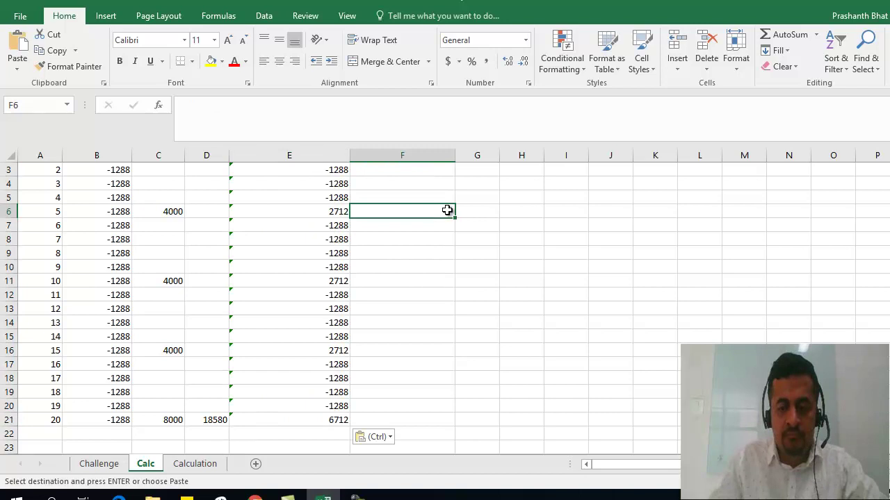
pyautogui.press('Up')
pyautogui.press('Up')
pyautogui.press('Up')
pyautogui.press('Up')
pyautogui.press('Up')
pyautogui.press('Down')
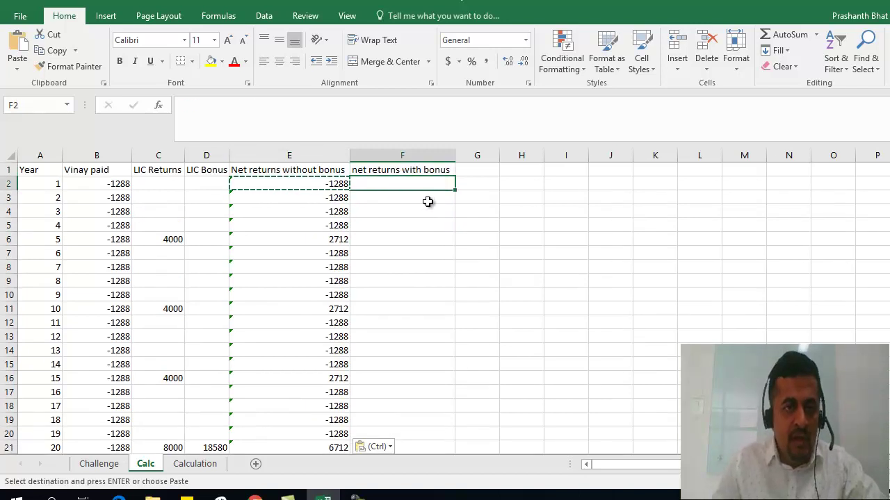
pyautogui.write('=')
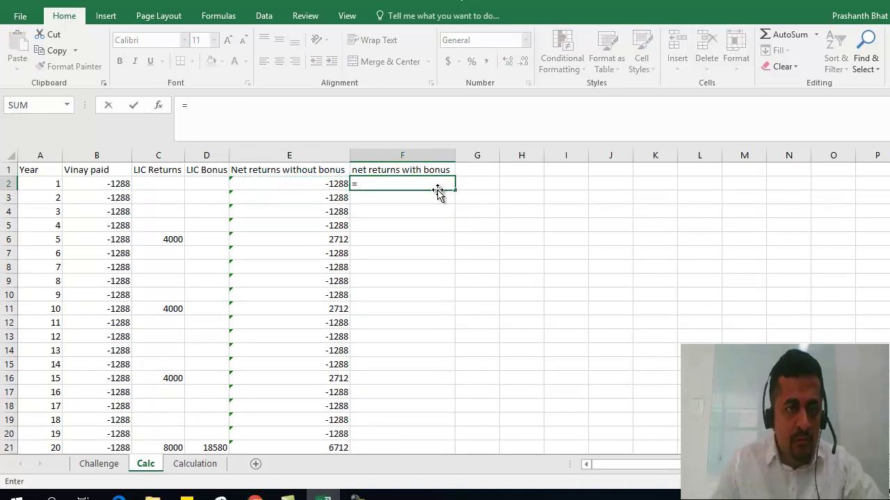
pyautogui.click(304, 186)
pyautogui.write('+')
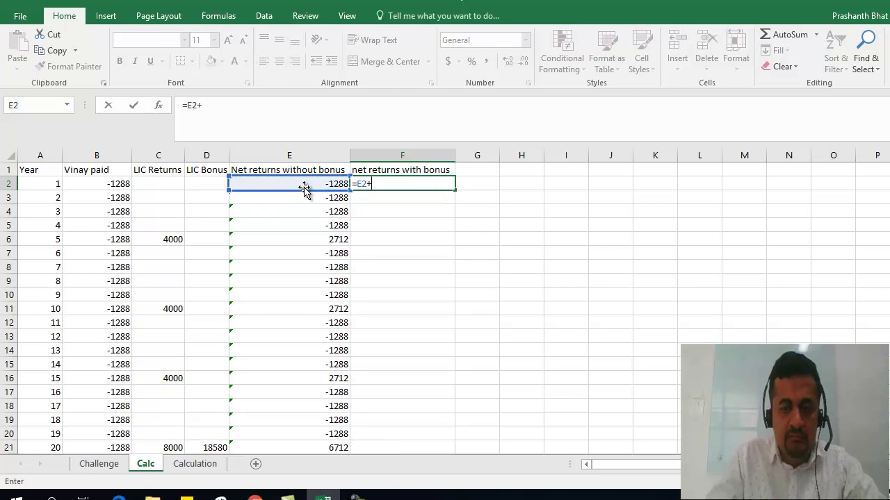
pyautogui.click(199, 186)
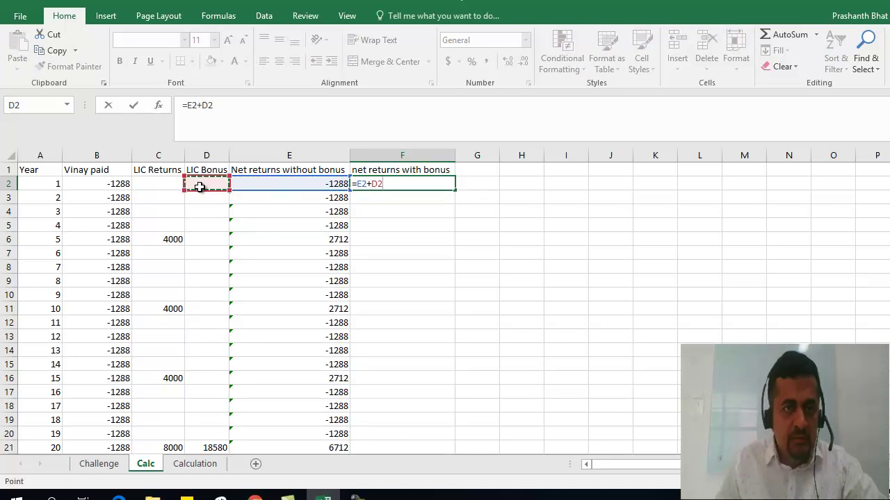
pyautogui.press('Tab')
# Step: Copy the with-bonus formula from F2 into F3:F21 for the remaining years
pyautogui.press('Left')
pyautogui.hotkey('ctrl', 'c')
pyautogui.hotkey('shift', 'Down')
pyautogui.hotkey('shift', 'Down')
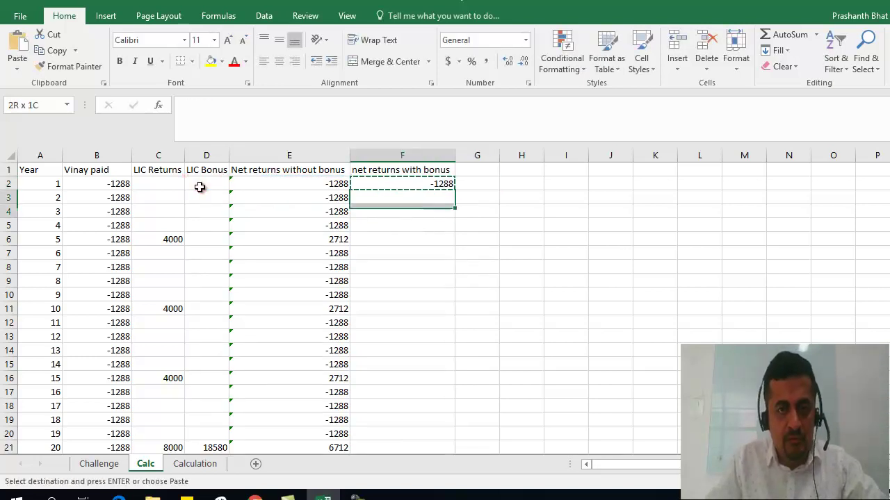
pyautogui.hotkey('shift', 'Down')
pyautogui.hotkey('shift', 'Down')
pyautogui.hotkey('shift', 'Down')
pyautogui.hotkey('shift', 'Down')
pyautogui.hotkey('shift', 'Down')
pyautogui.hotkey('shift', 'Down')
pyautogui.hotkey('shift', 'Down')
pyautogui.hotkey('shift', 'Down')
pyautogui.hotkey('shift', 'Down')
pyautogui.hotkey('shift', 'Down')
pyautogui.hotkey('shift', 'Down')
pyautogui.hotkey('shift', 'Down')
pyautogui.hotkey('shift', 'Down')
pyautogui.hotkey('shift', 'Down')
pyautogui.hotkey('shift', 'Down')
pyautogui.hotkey('shift', 'Down')
pyautogui.hotkey('shift', 'Down')
pyautogui.hotkey('shift', 'Down')
pyautogui.hotkey('shift', 'Down')
pyautogui.hotkey('shift', 'Down')
pyautogui.hotkey('shift', 'Up')
pyautogui.hotkey('shift', 'Up')
pyautogui.hotkey('shift', 'Up')
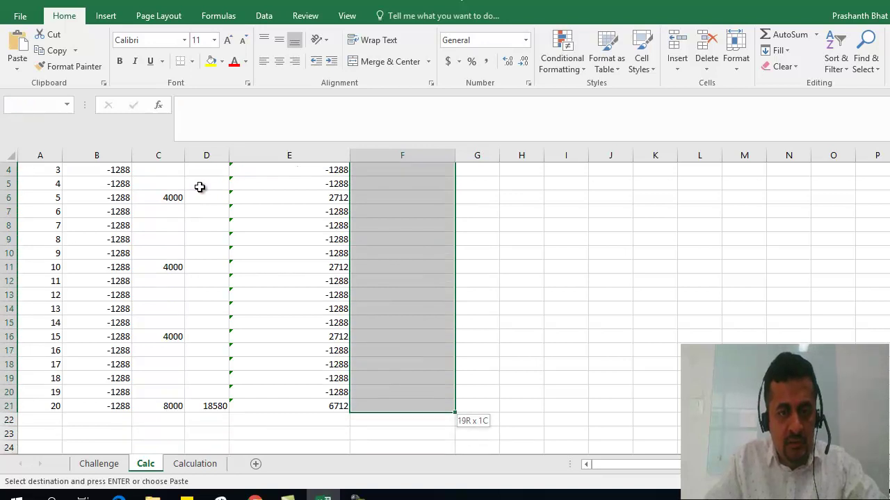
pyautogui.hotkey('ctrl', 'v')
# Step: Enter the label "Total" in cell A22 below the last year
pyautogui.press('Down')
pyautogui.press('Down')
pyautogui.press('Down')
pyautogui.press('Down')
pyautogui.press('Down')
pyautogui.press('Down')
pyautogui.press('Down')
pyautogui.press('Down')
pyautogui.press('Down')
pyautogui.press('Down')
pyautogui.press('Down')
pyautogui.press('Down')
pyautogui.press('Down')
pyautogui.press('Down')
pyautogui.press('Down')
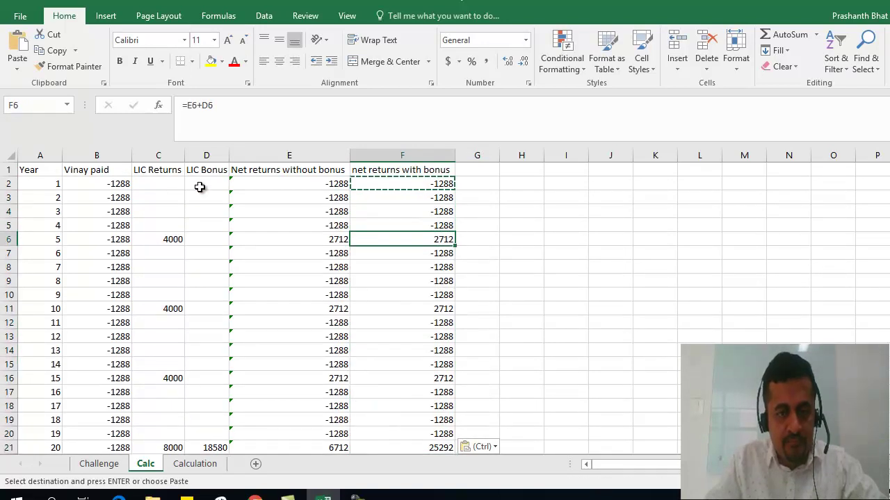
pyautogui.press('Down')
pyautogui.press('Down')
pyautogui.press('Down')
pyautogui.press('Down')
pyautogui.press('Down')
pyautogui.press('Down')
pyautogui.press('Down')
pyautogui.press('Down')
pyautogui.press('Left')
pyautogui.press('Left')
pyautogui.press('Up')
pyautogui.press('Up')
pyautogui.press('Up')
pyautogui.press('Up')
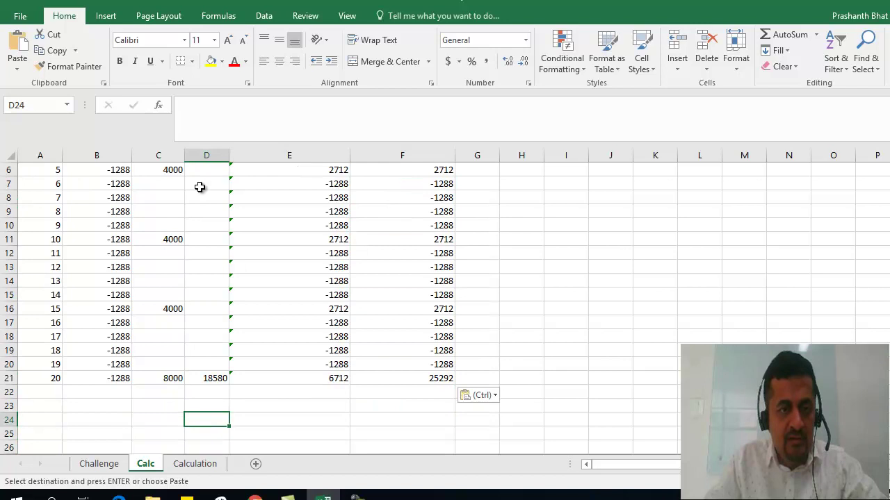
pyautogui.press('Left')
pyautogui.press('Left')
pyautogui.press('Left')
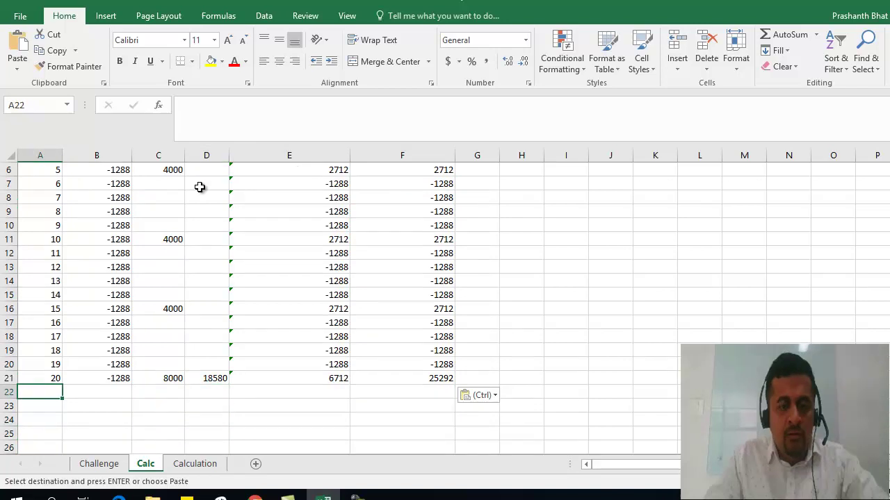
pyautogui.write('Total')
pyautogui.press('Tab')
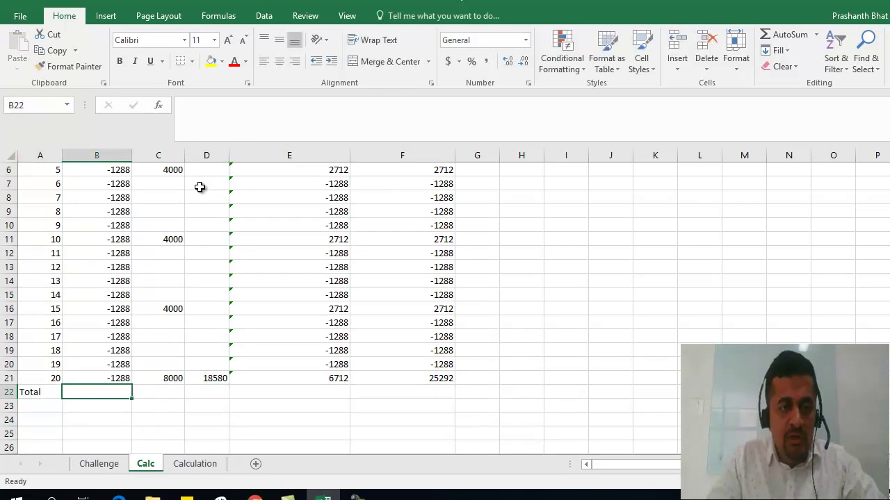
# Step: Enter the formula =SUM(B2:B21) in B22 to total the premiums paid over the 20 years
pyautogui.write('=sum')
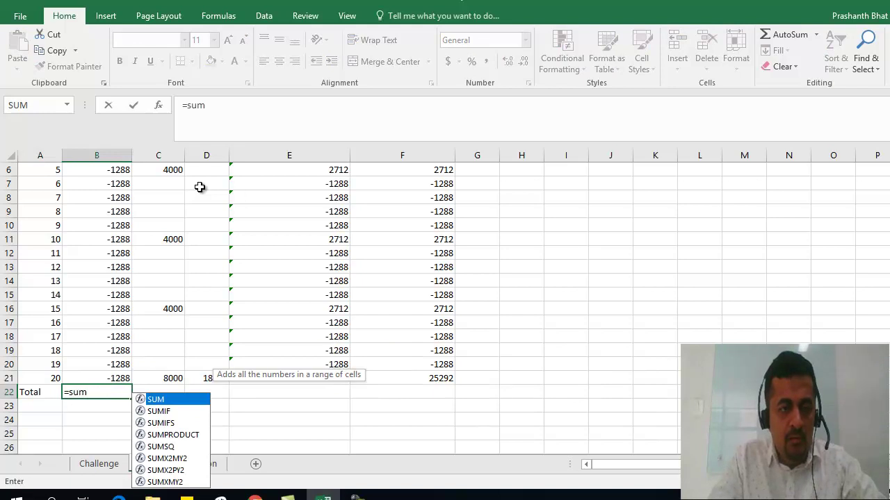
pyautogui.write('9')
pyautogui.press('BackSpace')
pyautogui.write('(')
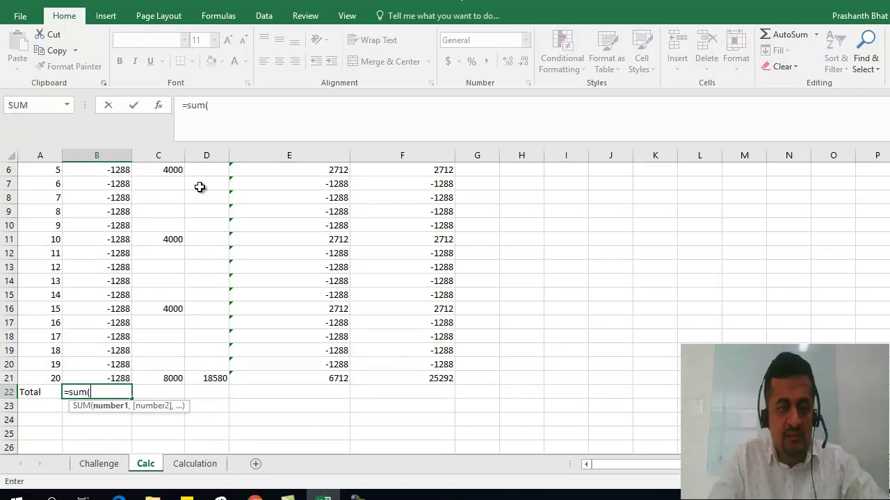
pyautogui.moveTo(115, 375); pyautogui.dragTo(113, 186)
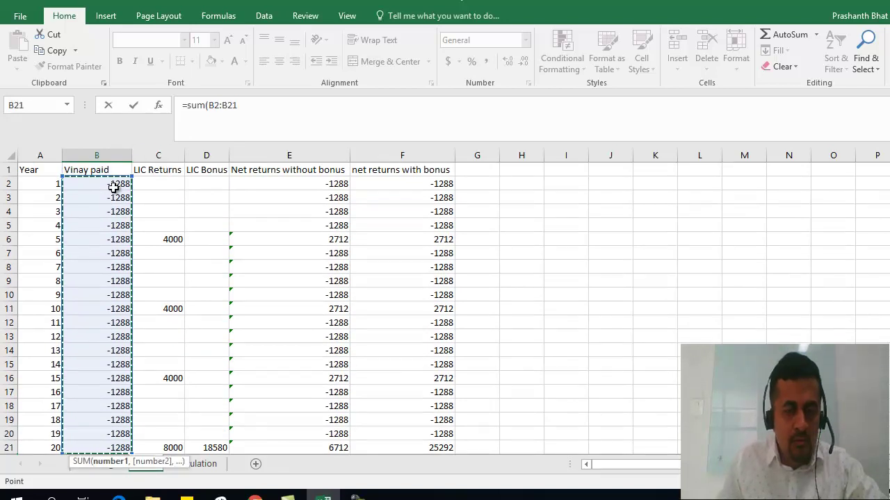
pyautogui.press('Return')
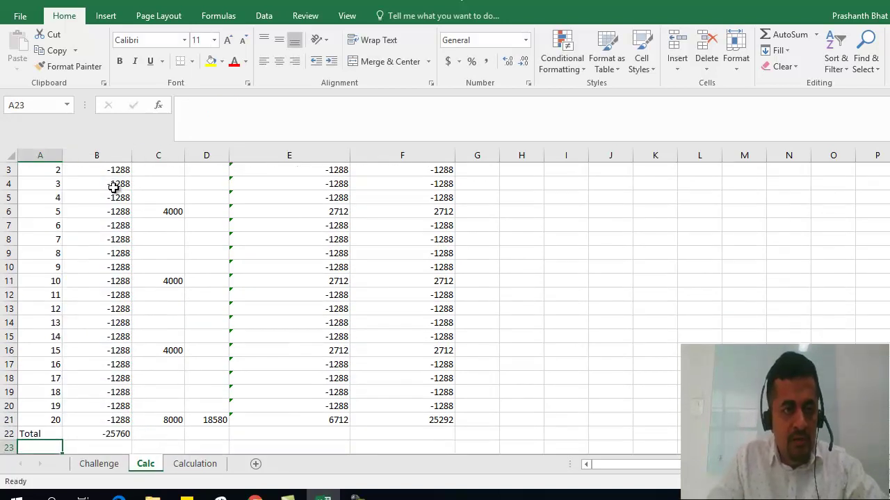
# Step: Enter the formula =SUM(C2:C21) in C22 to total the LIC returns
pyautogui.press('Up')
pyautogui.press('Right')
pyautogui.press('Right')
pyautogui.write('=')
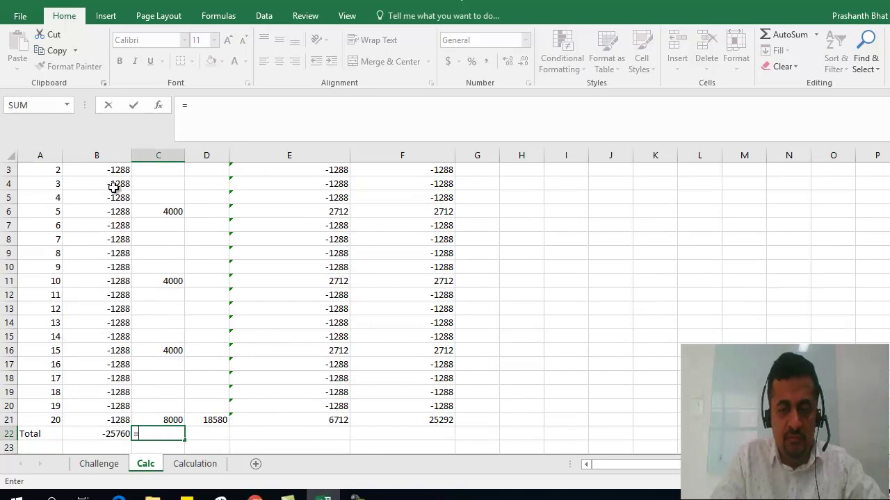
pyautogui.write('SUM(')
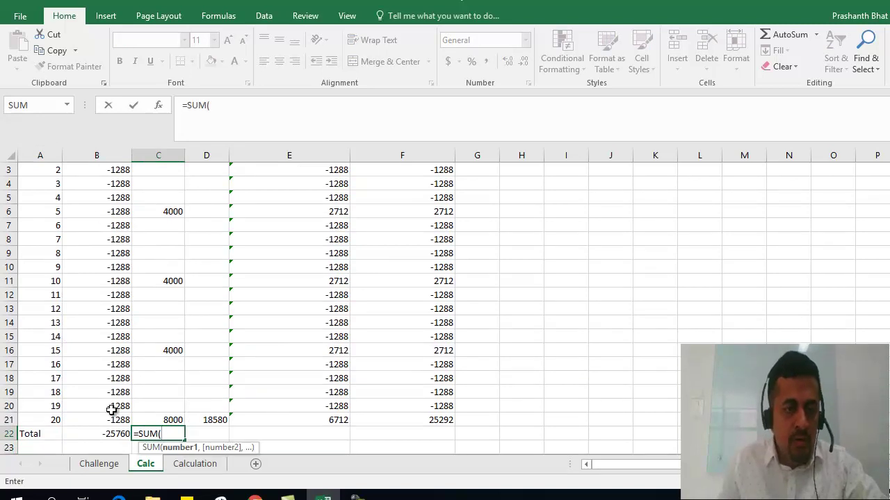
pyautogui.moveTo(159, 419); pyautogui.dragTo(159, 180)
pyautogui.press('Return')
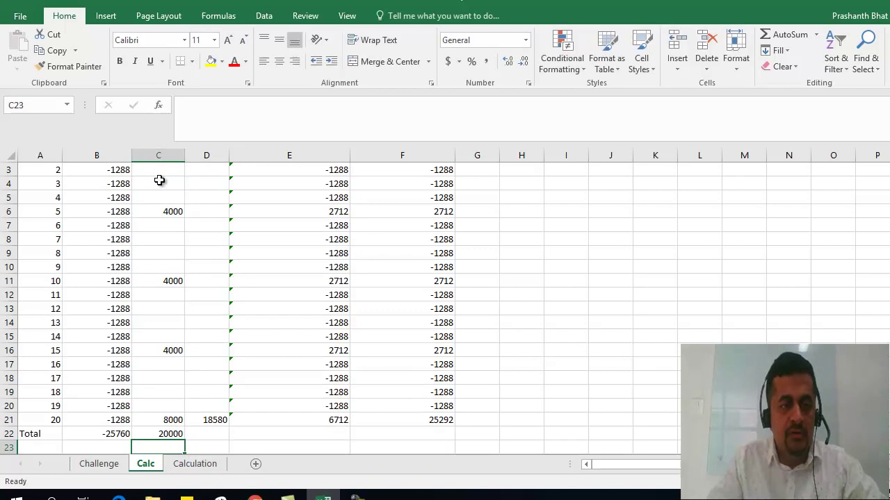
# Step: Enter the formula =SUM(D2:D21) in D22 to total the LIC bonus
pyautogui.press('Left')
pyautogui.press('Up')
pyautogui.press('Right')
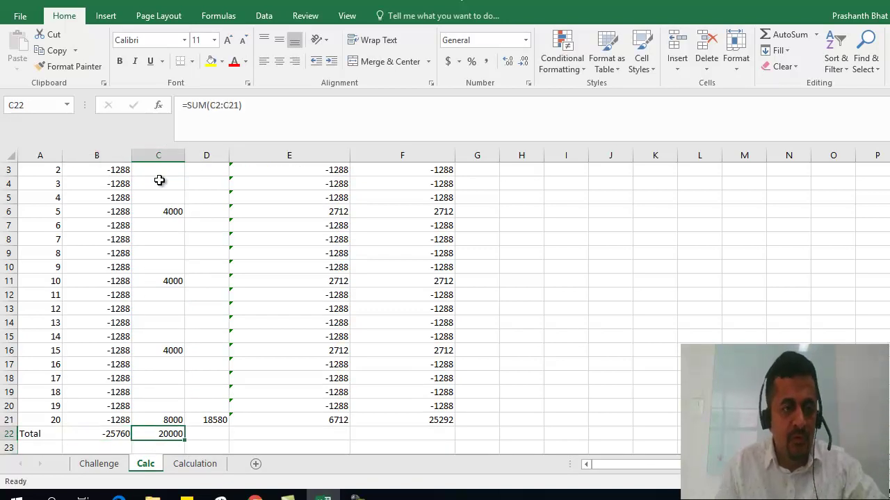
pyautogui.click(218, 434)
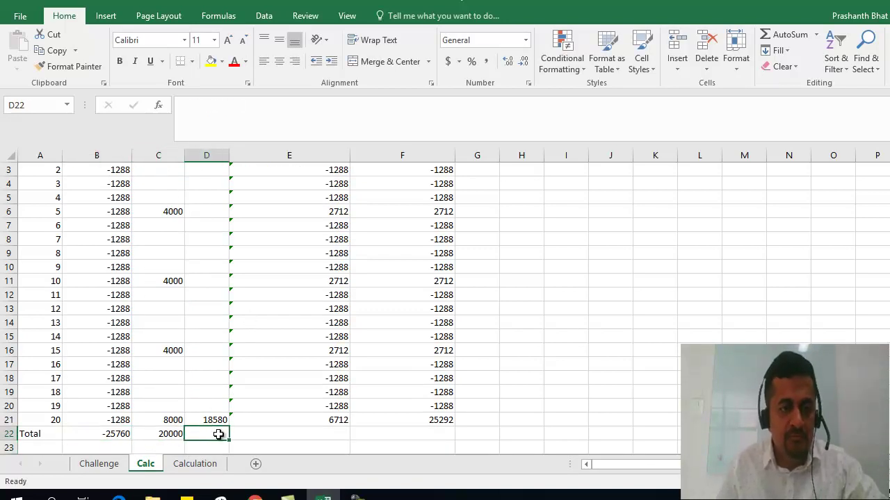
pyautogui.write('=SUM(')
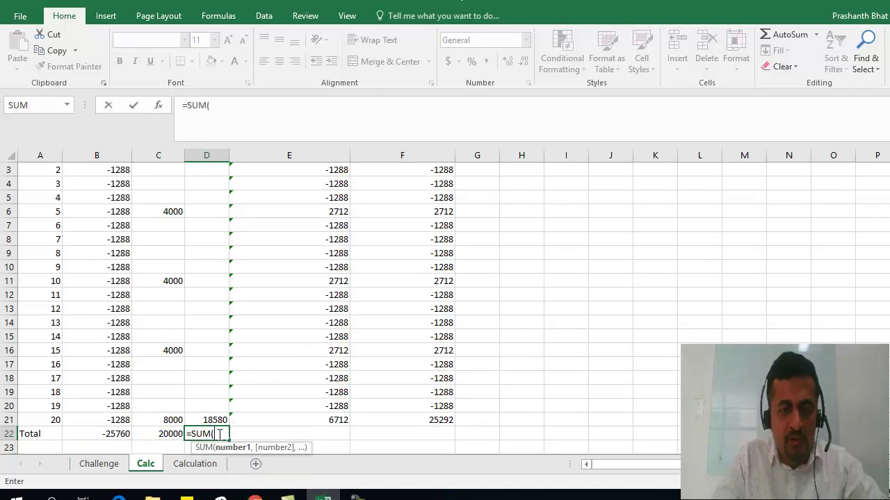
pyautogui.moveTo(215, 425); pyautogui.dragTo(215, 179)
pyautogui.press('Return')
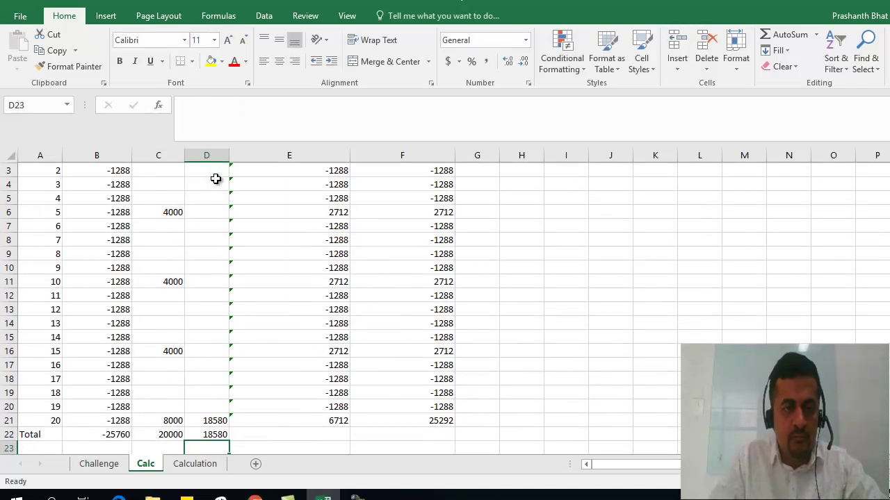
# Step: Total the net returns without bonus in E22 with a SUM over E2:E21
pyautogui.press('Left')
pyautogui.press('Up')
pyautogui.press('Right')
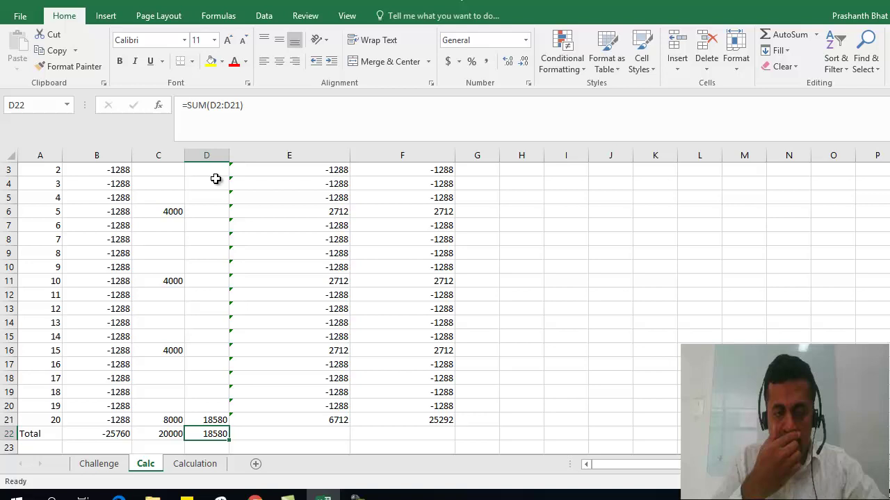
pyautogui.press('Right')
pyautogui.write('=')
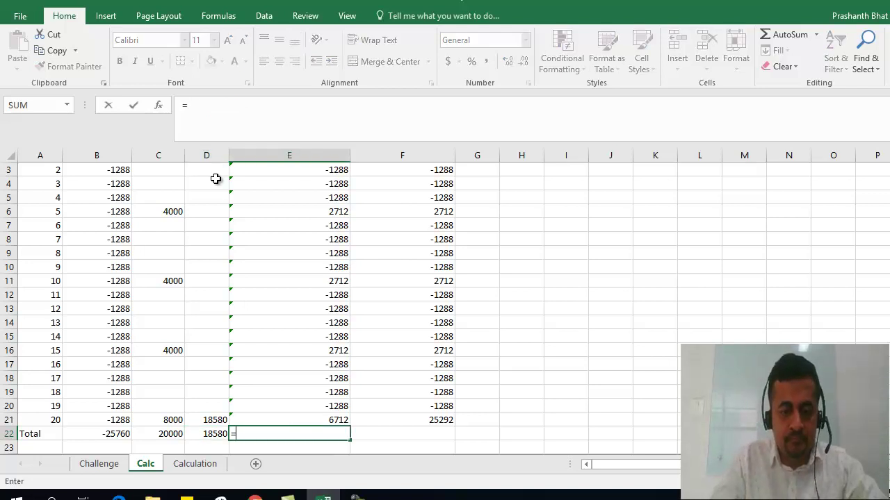
pyautogui.write('SUM(')
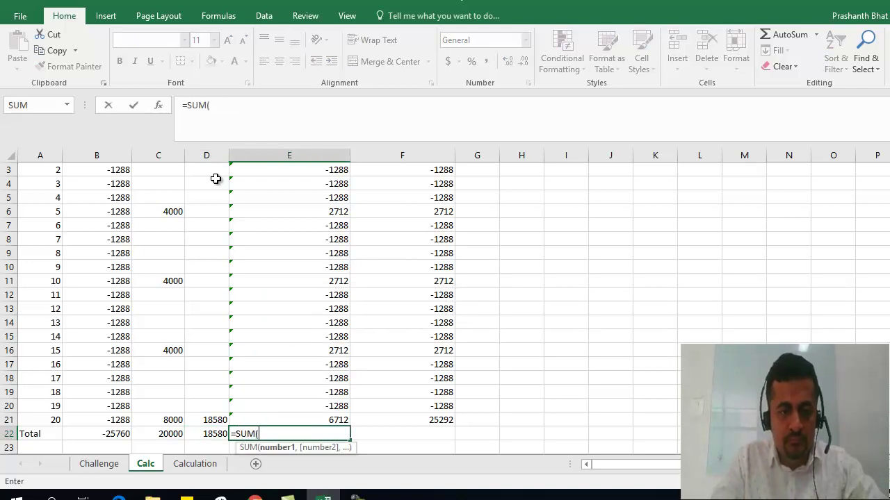
pyautogui.moveTo(293, 415); pyautogui.dragTo(270, 187)
pyautogui.press('Tab')
# Step: Total the net returns with bonus in F22 with a SUM over F2:F21
pyautogui.write('=SUM(')
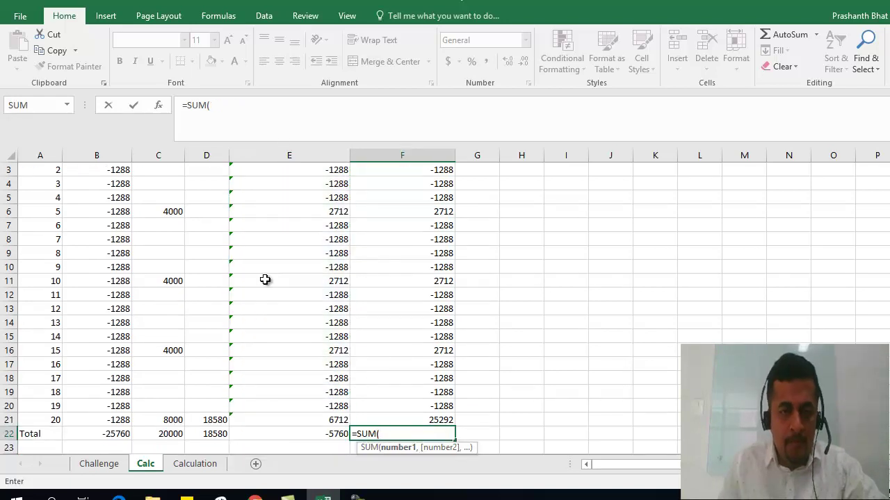
pyautogui.moveTo(393, 415); pyautogui.dragTo(410, 179)
pyautogui.press('Return')
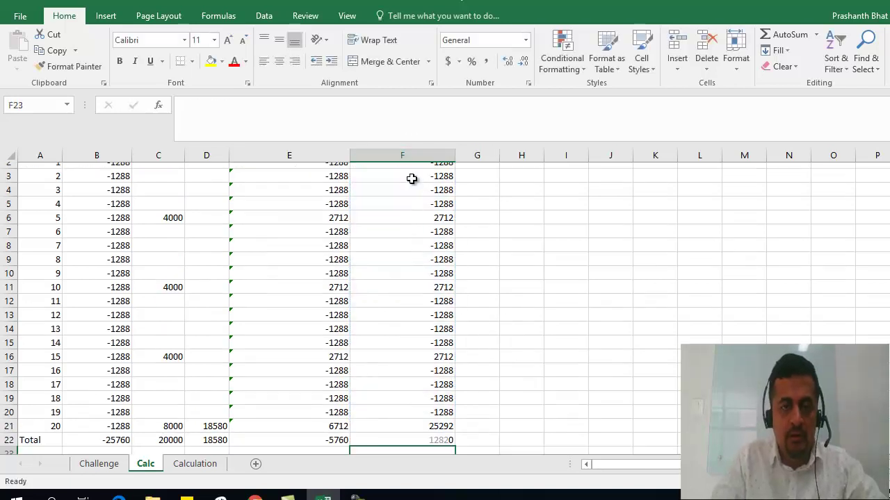
# Step: Review the totals of premiums paid, LIC returns and LIC bonus in row 22
pyautogui.press('Home')
pyautogui.press('Down')
pyautogui.press('Down')
pyautogui.press('Down')
pyautogui.press('Up')
pyautogui.press('Up')
pyautogui.press('Up')
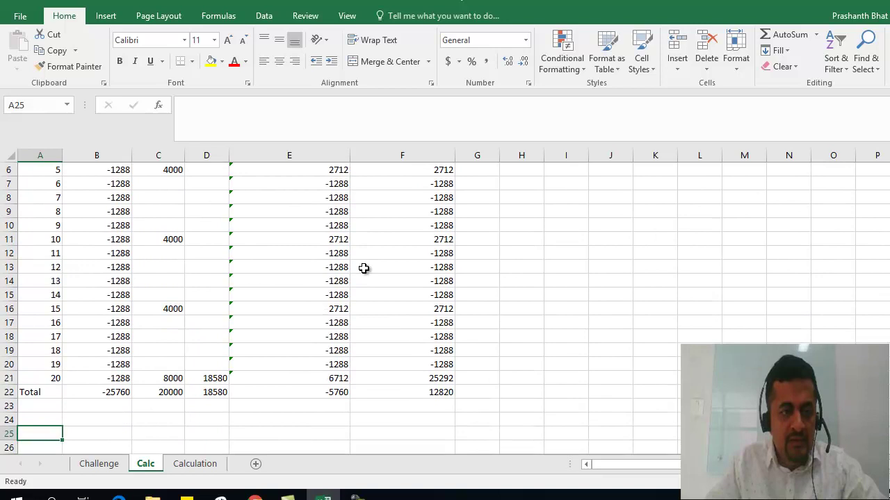
pyautogui.press('Right')
pyautogui.press('Right')
pyautogui.press('Up')
pyautogui.press('Left')
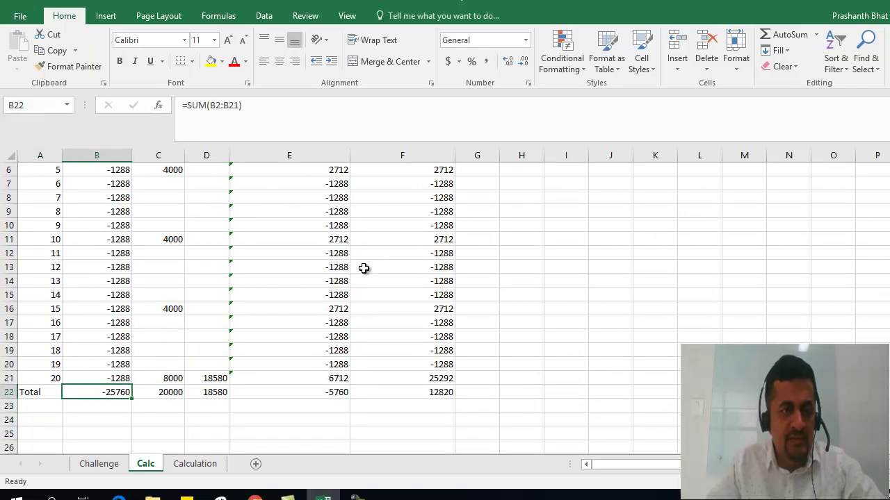
pyautogui.press('Right')
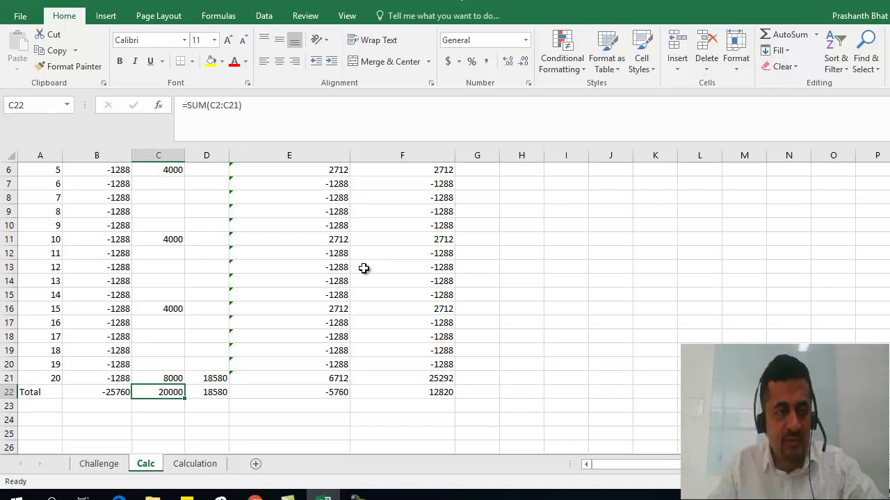
pyautogui.press('Right')
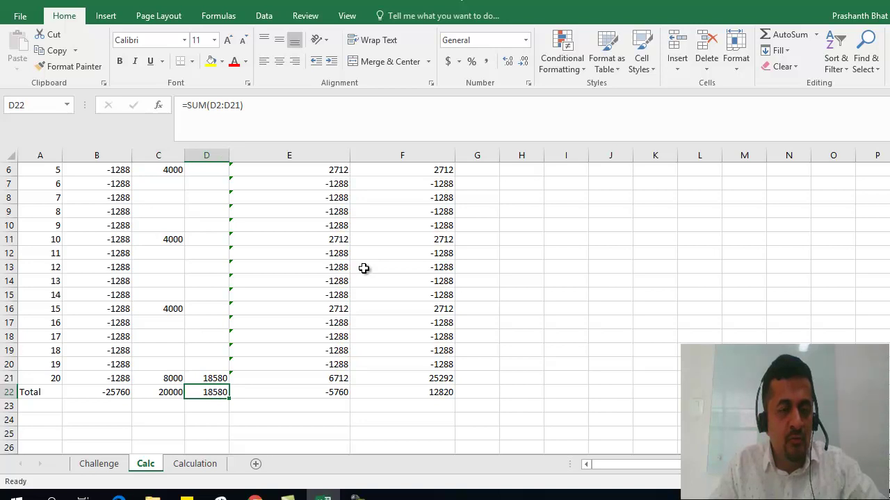
# Step: Enter the formula =IRR(E2:E21) in E23 to calculate the annual rate of return without bonus
pyautogui.press('Down')
pyautogui.press('Right')
pyautogui.press('Right')
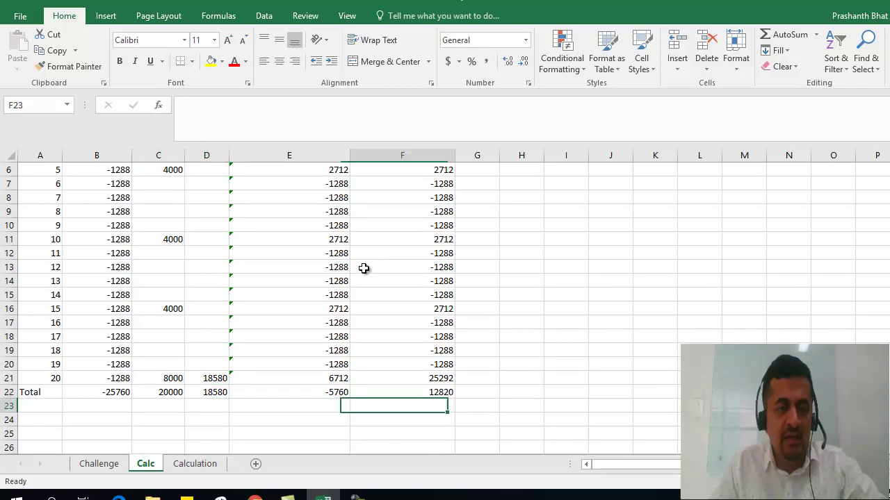
pyautogui.press('Left')
pyautogui.write('=')
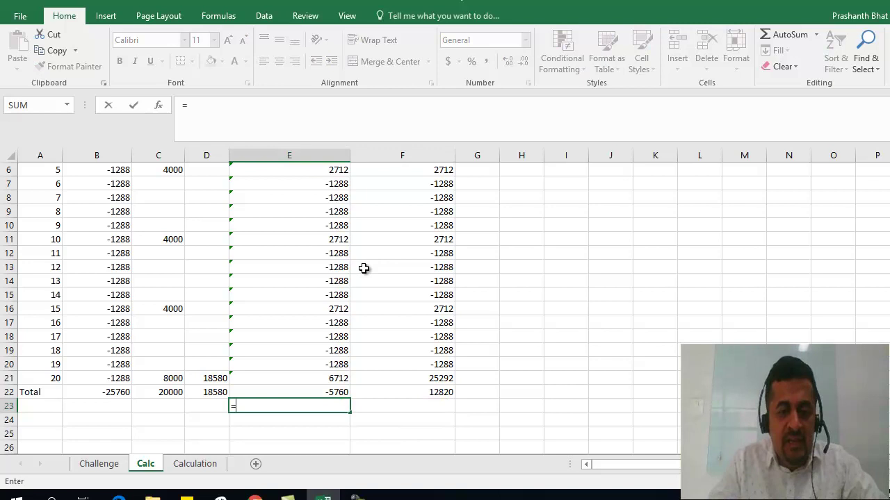
pyautogui.write('ir')
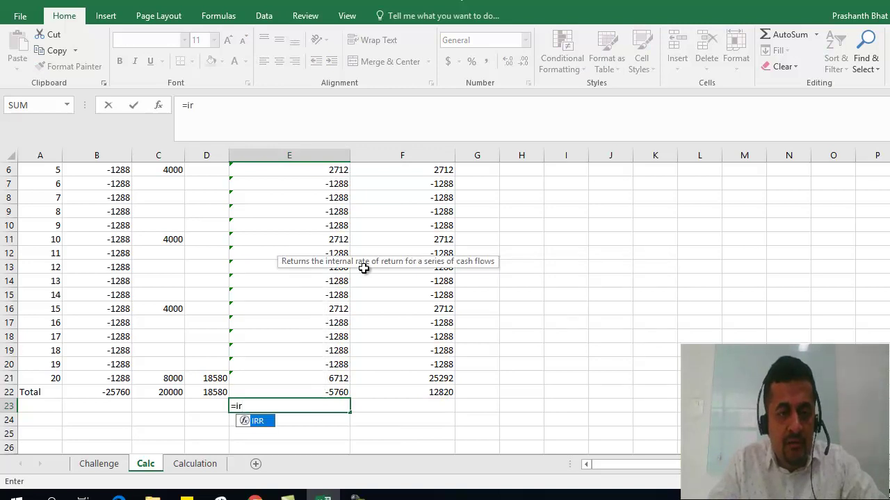
pyautogui.write('r(')
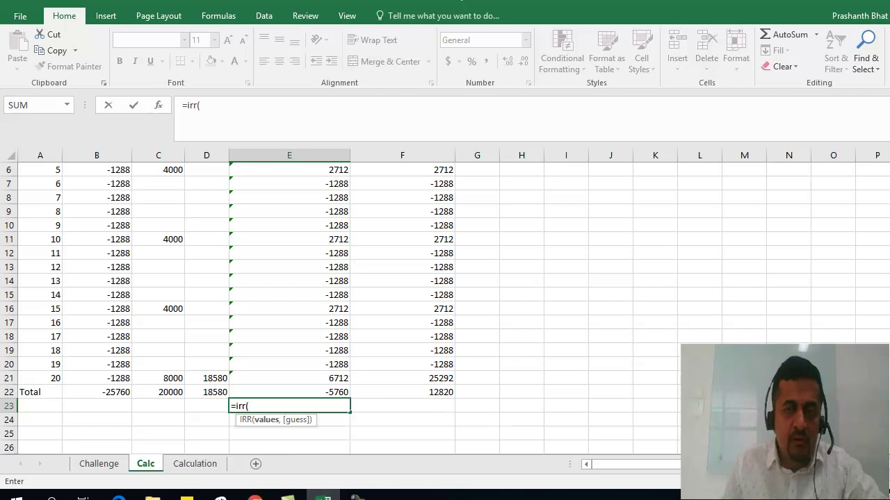
pyautogui.scroll(2, 444, 278)
pyautogui.scroll(1, 445, 306)
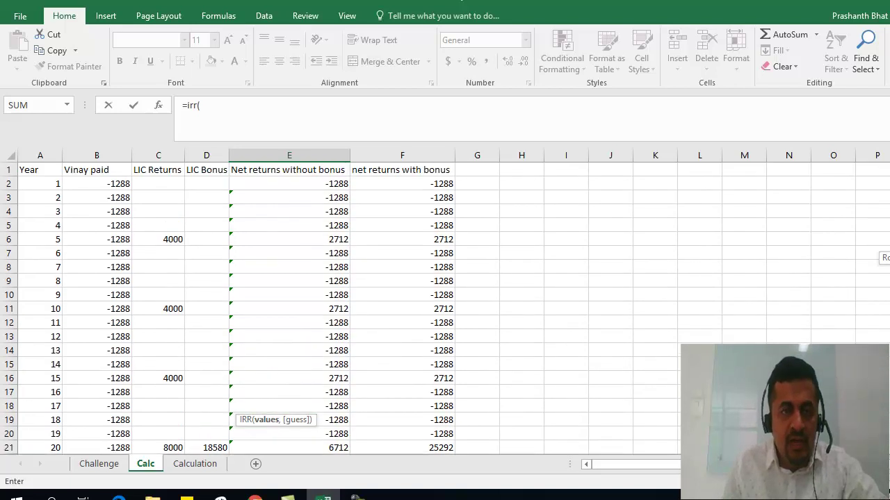
pyautogui.click(308, 184)
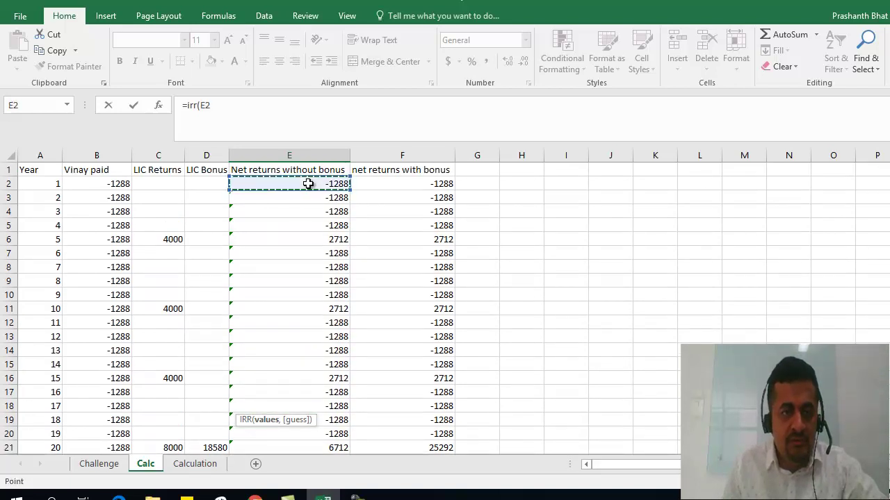
pyautogui.click(273, 105)
pyautogui.write(':')
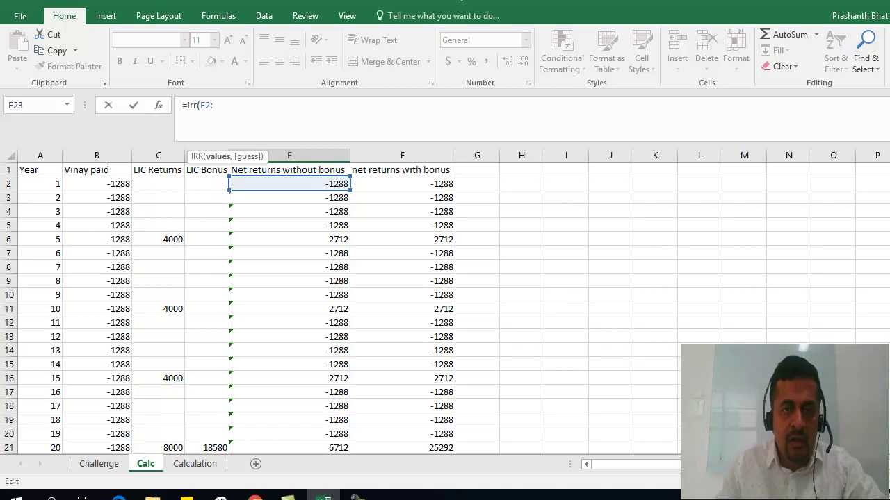
pyautogui.scroll(-1, 289, 305)
pyautogui.click(289, 434)
pyautogui.write(')')
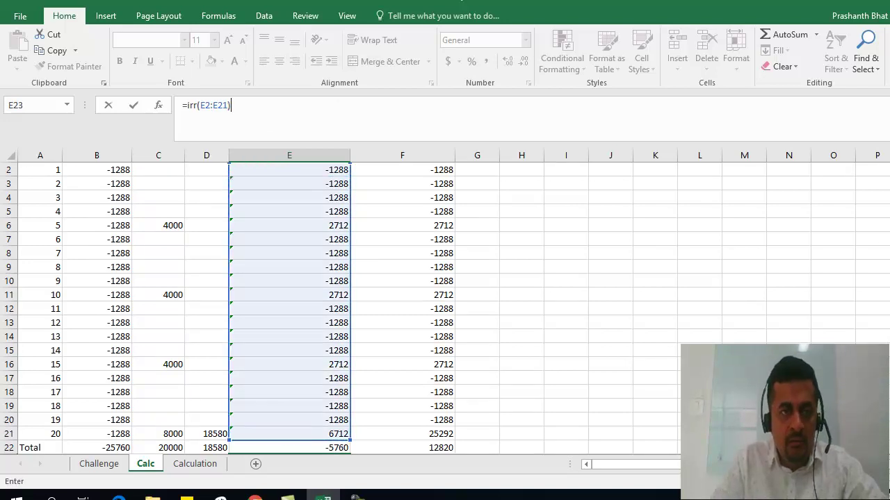
pyautogui.press('Return')
pyautogui.press('Up')
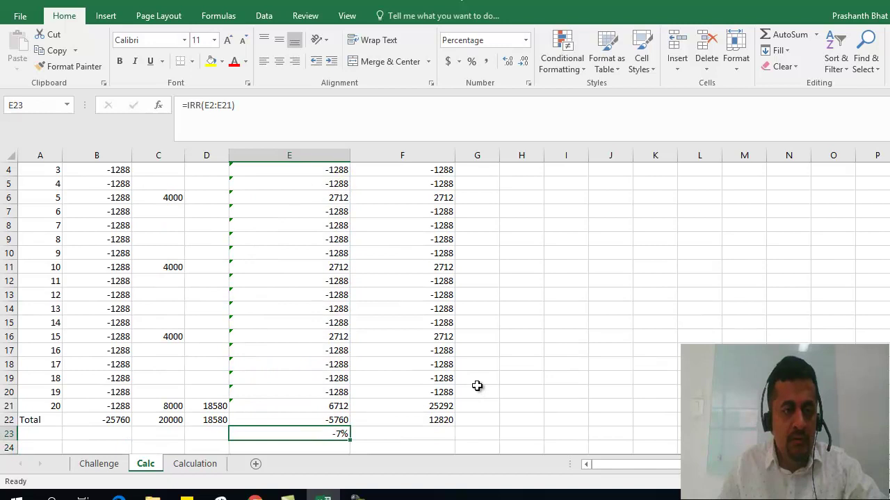
# Step: Enter an IRR formula in F23 over the 20 yearly net returns with bonus, starting from F2
pyautogui.press('Right')
pyautogui.write('=')
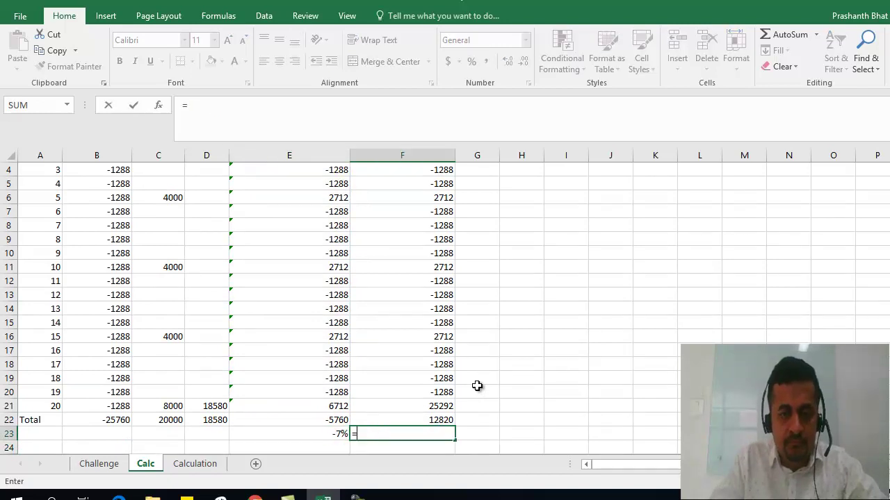
pyautogui.write('IRR')
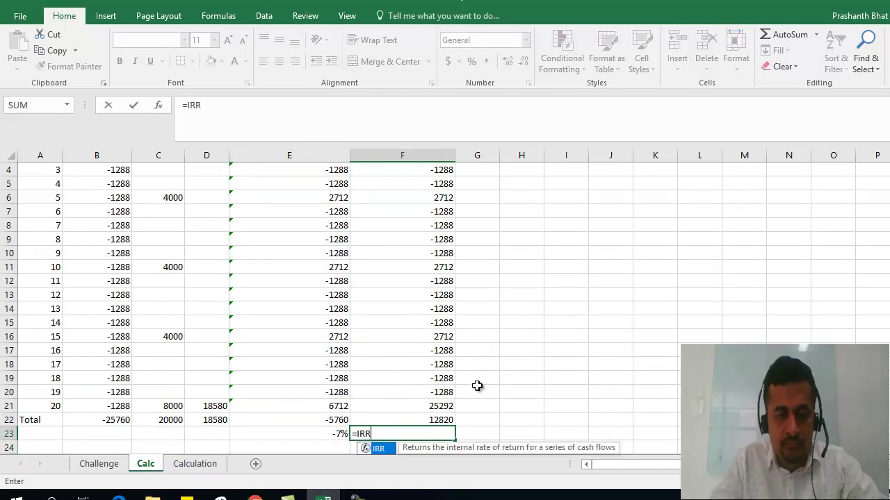
pyautogui.write('(')
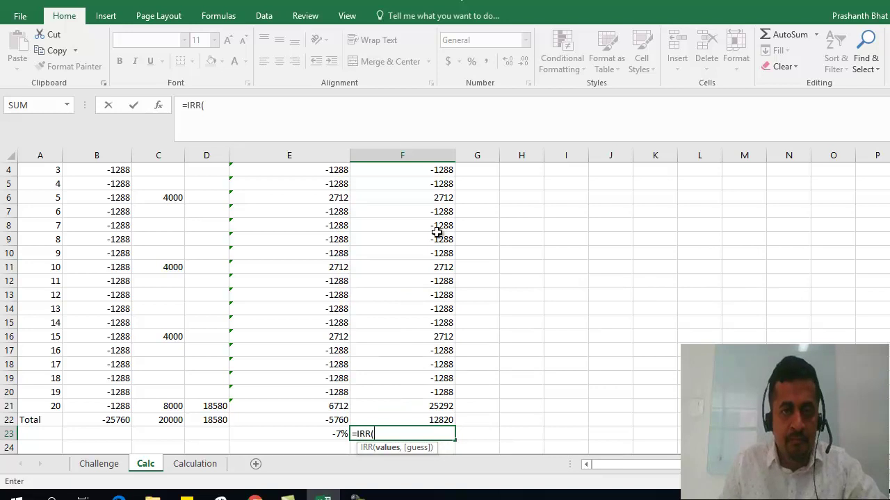
pyautogui.scroll(1, 436, 232)
pyautogui.click(418, 182)
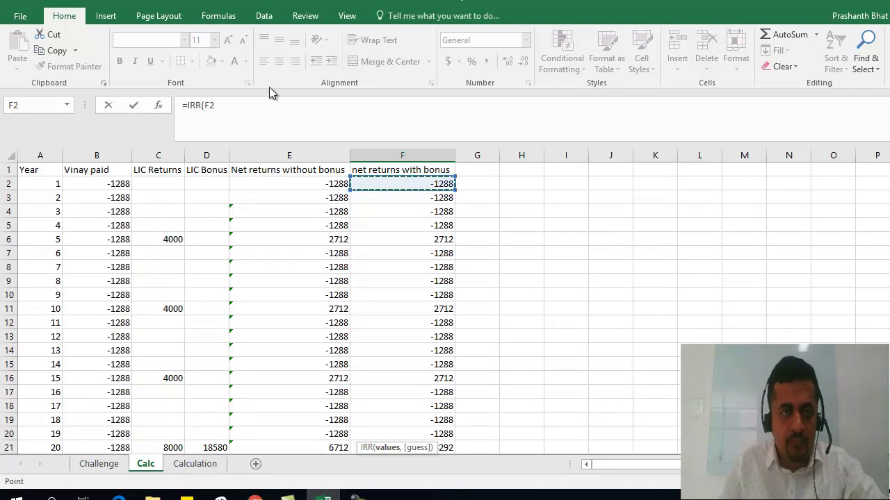
pyautogui.hotkey('ctrl', 'shift', 'Down')
pyautogui.press('Return')
pyautogui.press('Left')
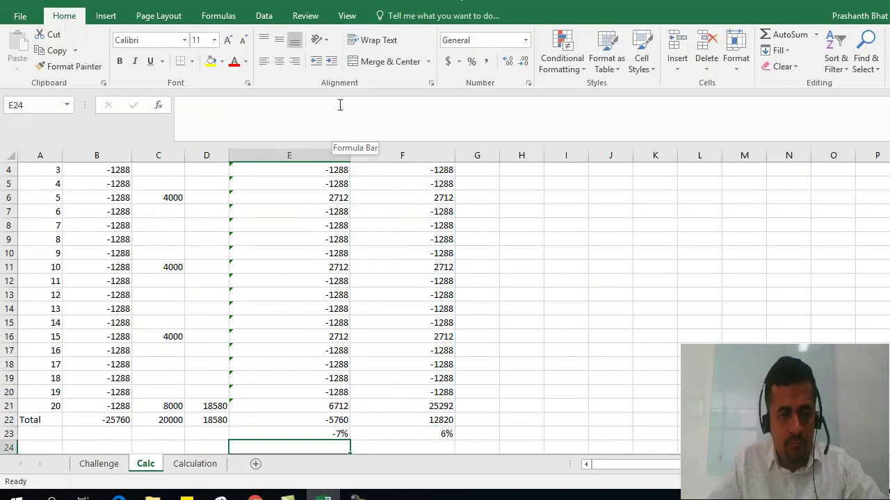
pyautogui.hotkey('ctrl', 'Up')
pyautogui.hotkey('ctrl', 'Up')
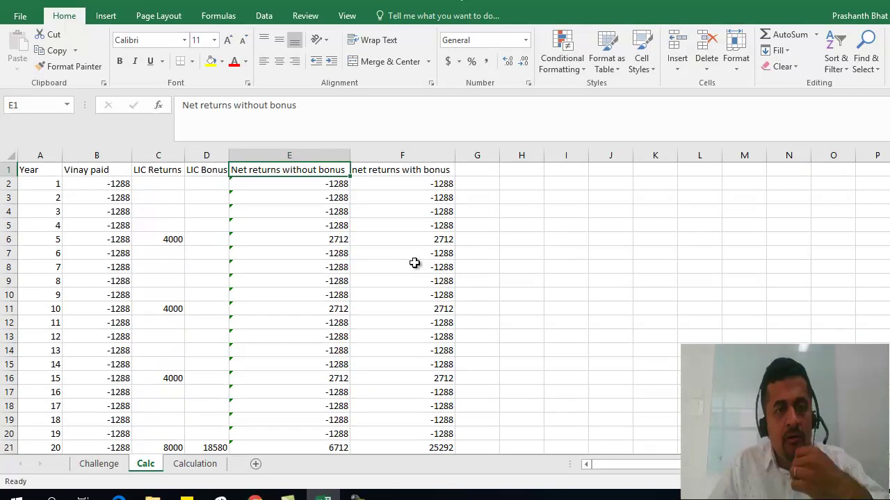
# Step: Review the yearly net returns without bonus in column E down to the total and IRR rows
pyautogui.press('Down')
pyautogui.press('Down')
pyautogui.press('Down')
pyautogui.press('Down')
pyautogui.press('Down')
pyautogui.press('Down')
pyautogui.press('Down')
pyautogui.press('Down')
pyautogui.press('Down')
pyautogui.press('Down')
pyautogui.press('Down')
pyautogui.press('Down')
pyautogui.press('Down')
pyautogui.press('Down')
pyautogui.press('Down')
pyautogui.press('Down')
pyautogui.press('Down')
pyautogui.press('Down')
pyautogui.press('Down')
pyautogui.press('Down')
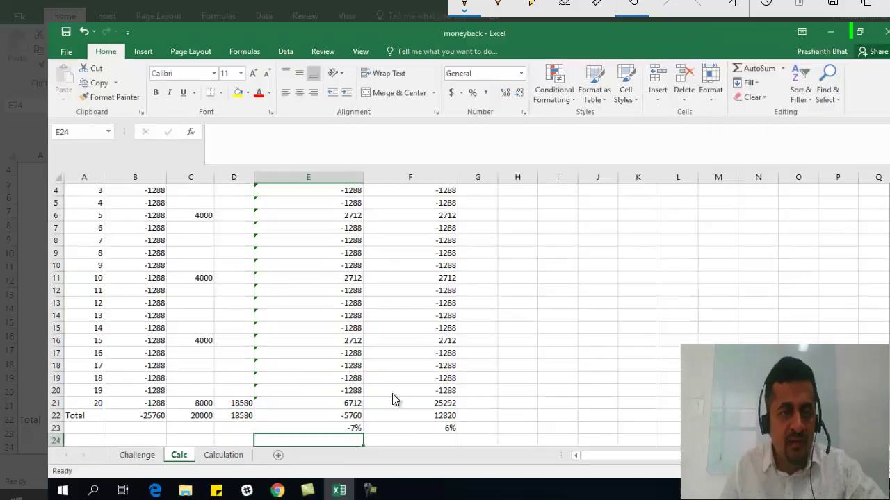
# Step: Circle the two IRR results in row 23 with the annotation pen, handwrite 7% above them, and close the annotation
pyautogui.click(498, 6)
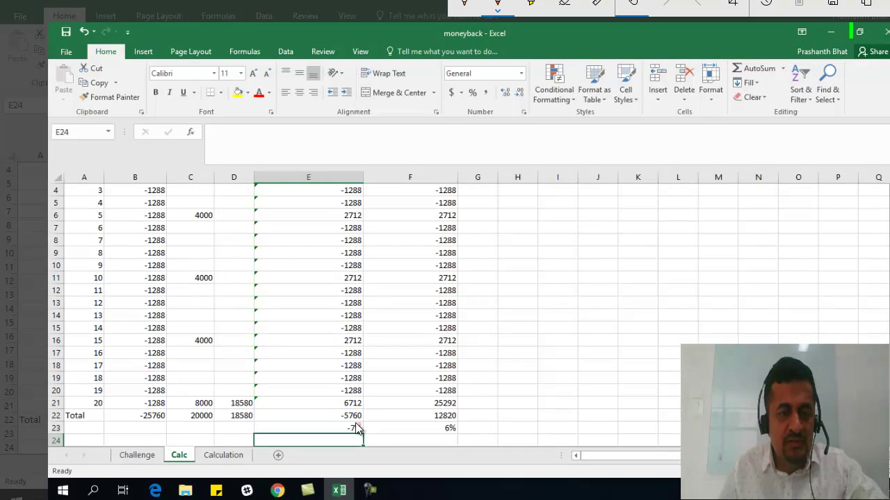
pyautogui.moveTo(356, 428)
pyautogui.mouseDown()
pyautogui.moveTo(349, 440)
pyautogui.moveTo(353, 423)
pyautogui.mouseUp()
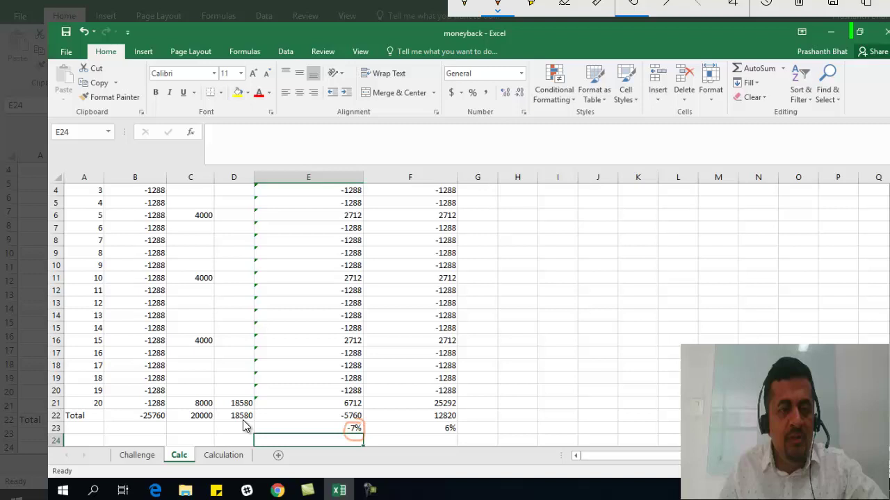
pyautogui.moveTo(458, 420)
pyautogui.mouseDown()
pyautogui.moveTo(451, 439)
pyautogui.moveTo(442, 437)
pyautogui.mouseUp()
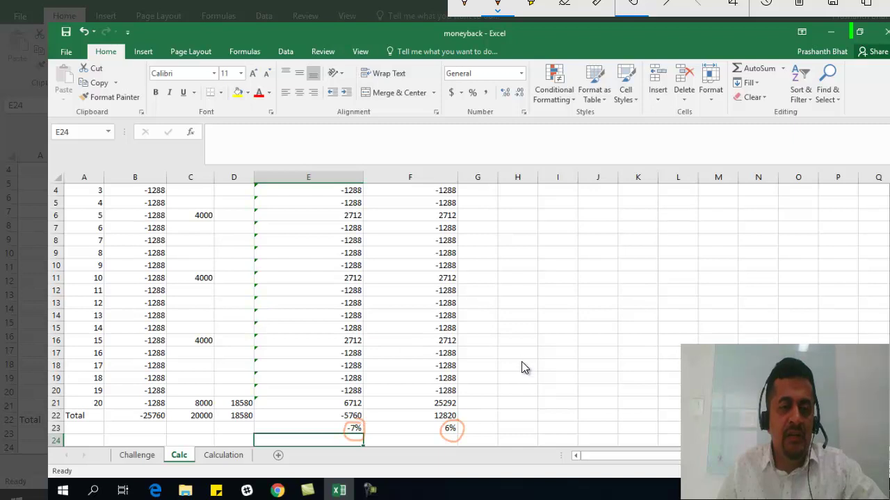
pyautogui.moveTo(390, 368)
pyautogui.mouseDown()
pyautogui.moveTo(414, 374)
pyautogui.moveTo(417, 364)
pyautogui.mouseUp()
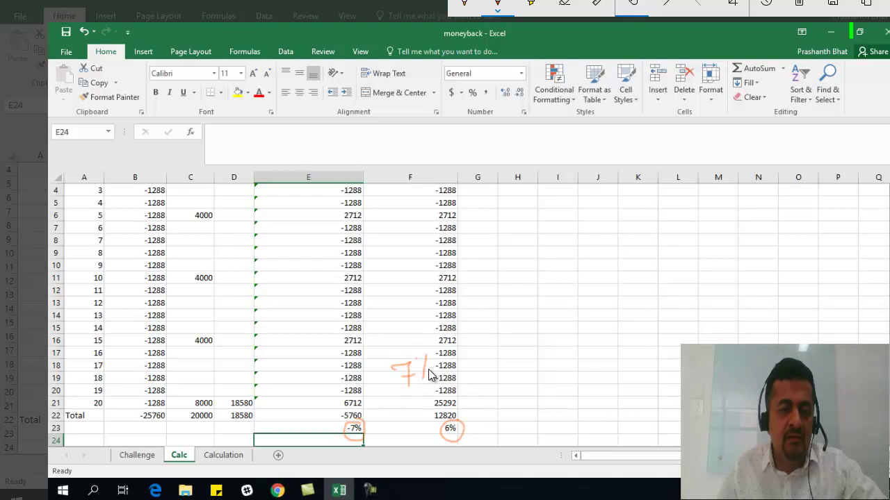
pyautogui.click(428, 369)
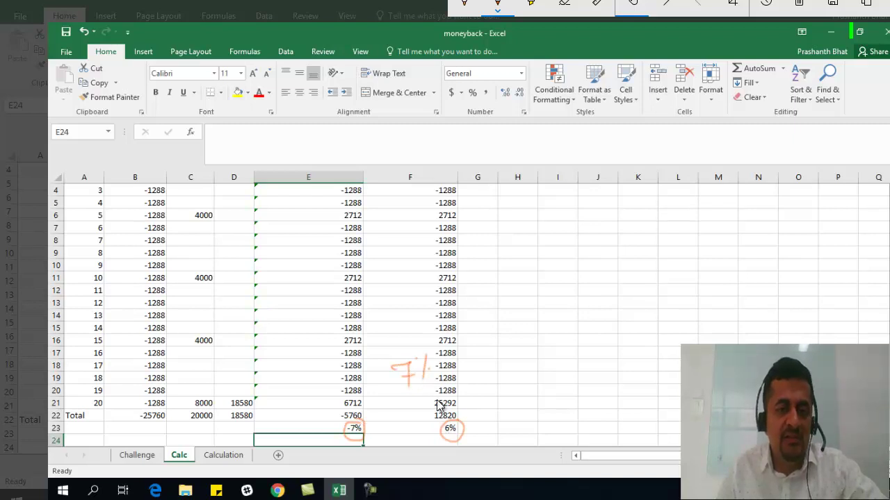
pyautogui.press('Escape')
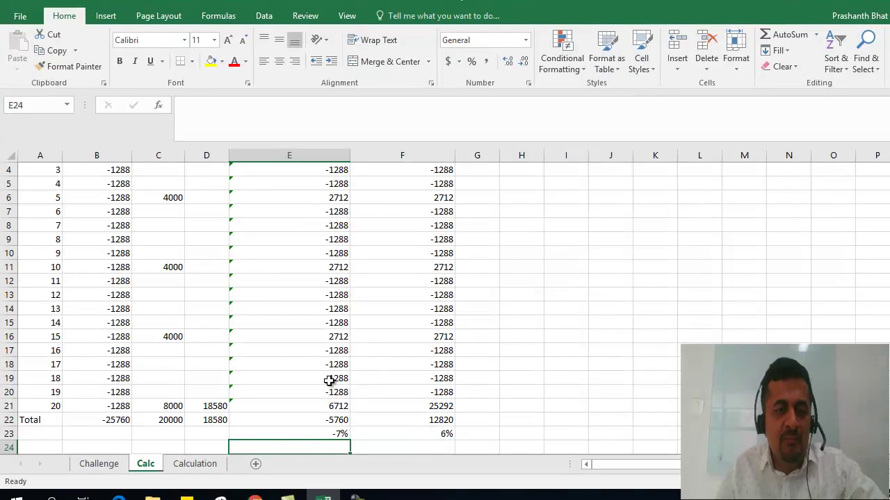
# Step: Check the HDFC columns on the Calculation sheet, widen column G on the Calc sheet and enter the heading HDFC top 100 in G1
pyautogui.click(179, 467)
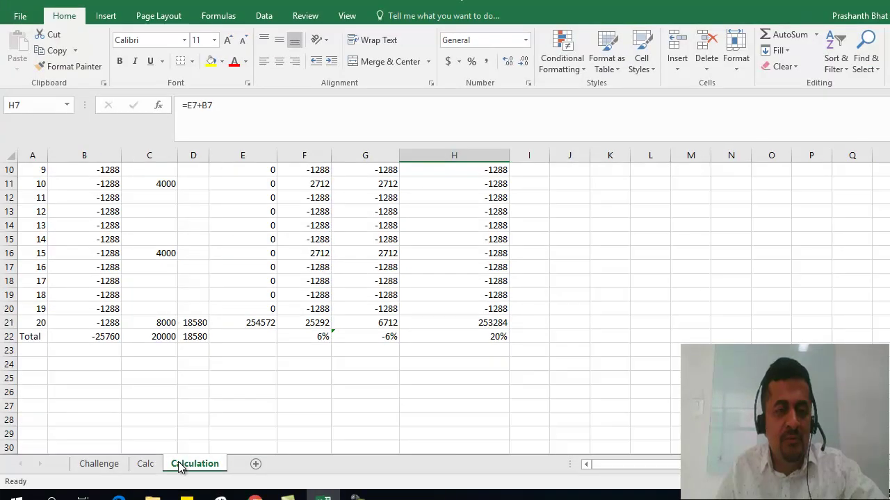
pyautogui.scroll(3, 585, 230)
pyautogui.click(496, 169)
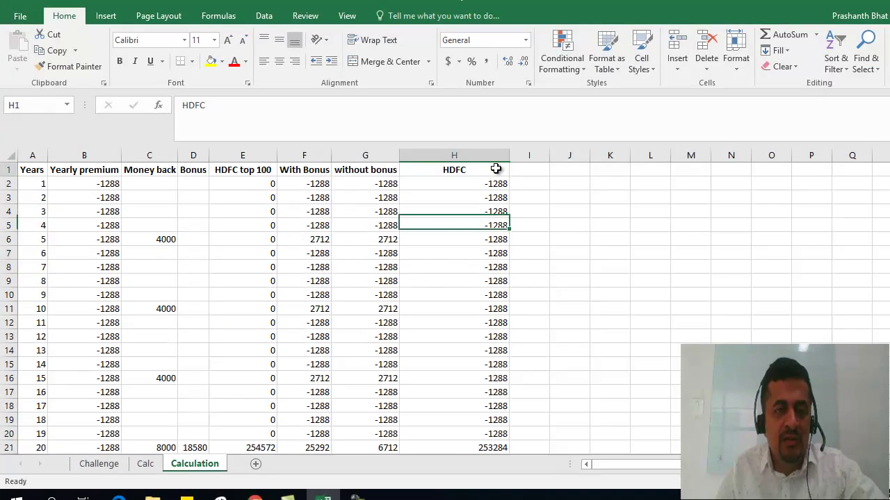
pyautogui.click(145, 465)
pyautogui.scroll(1, 466, 245)
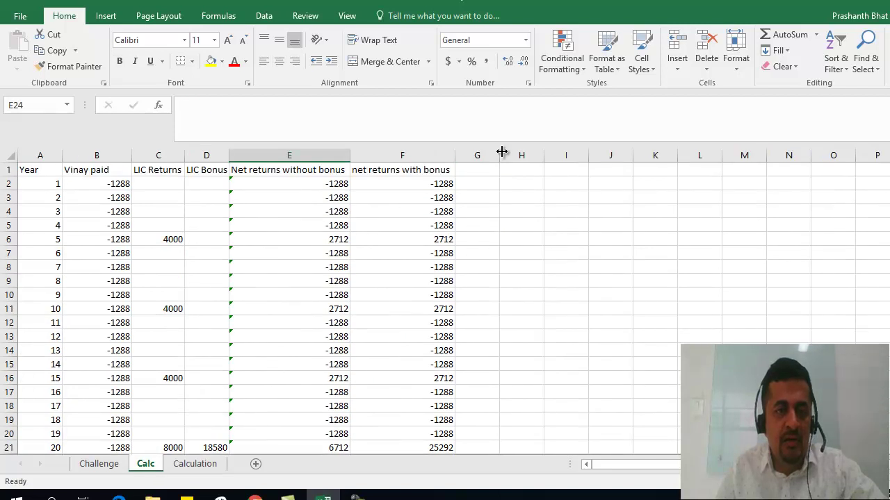
pyautogui.moveTo(499, 155); pyautogui.dragTo(588, 155)
pyautogui.click(534, 171)
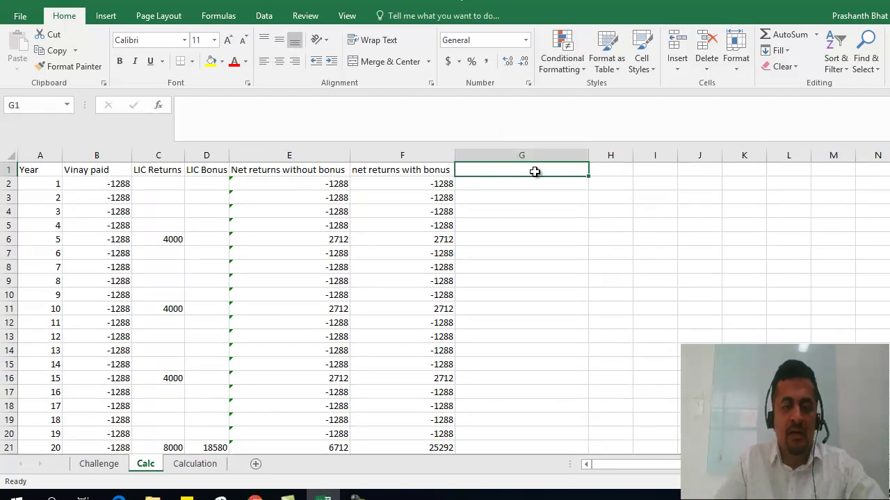
pyautogui.write('HDFC')
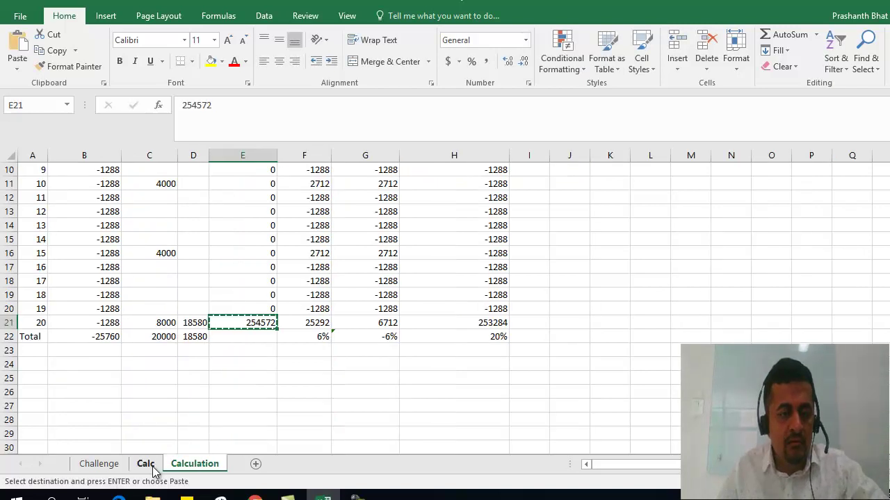
# Step: Copy the year-20 HDFC top 100 value 254572 from E21 of the Calculation sheet into G21 of the Calc sheet
pyautogui.click(145, 464)
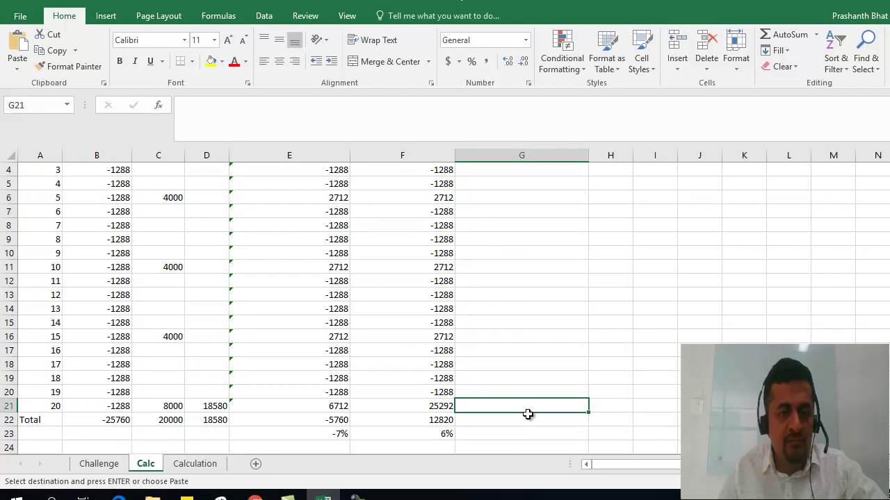
pyautogui.write('254572')
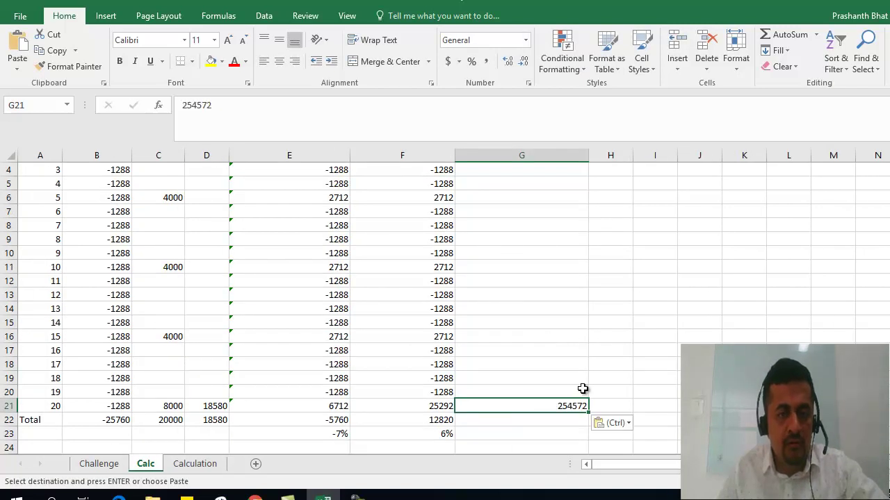
pyautogui.scroll(1, 550, 317)
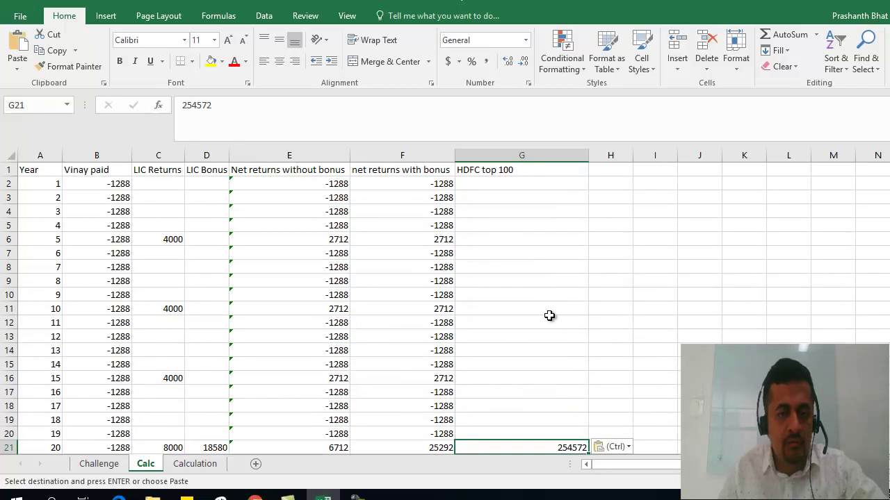
pyautogui.scroll(-1, 476, 284)
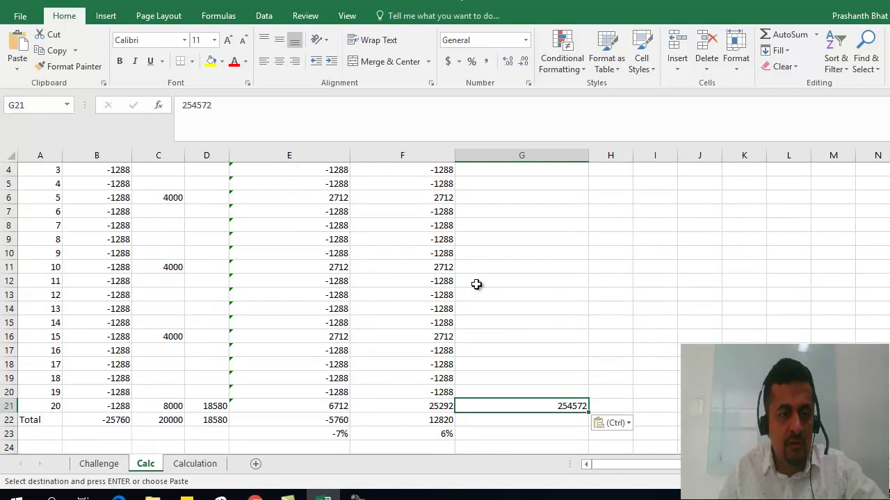
pyautogui.scroll(1, 320, 258)
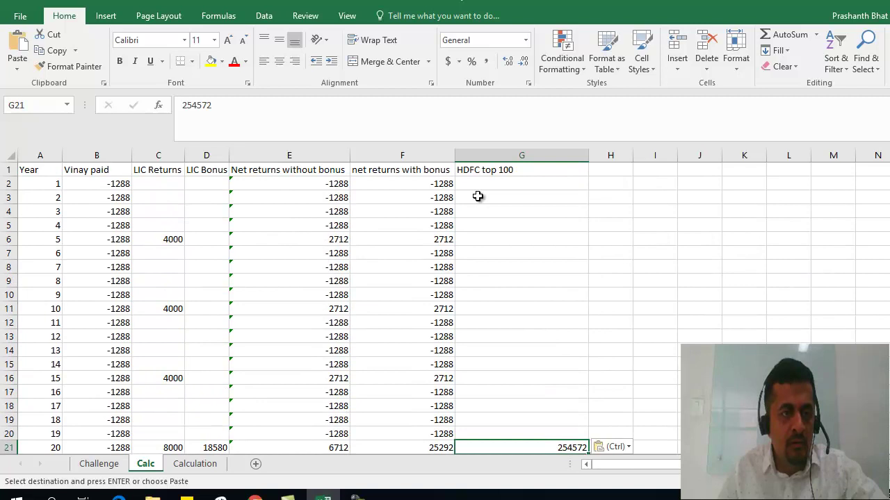
# Step: Enter the heading Total in H1, beside the HDFC top 100 column
pyautogui.click(524, 186)
pyautogui.click(622, 169)
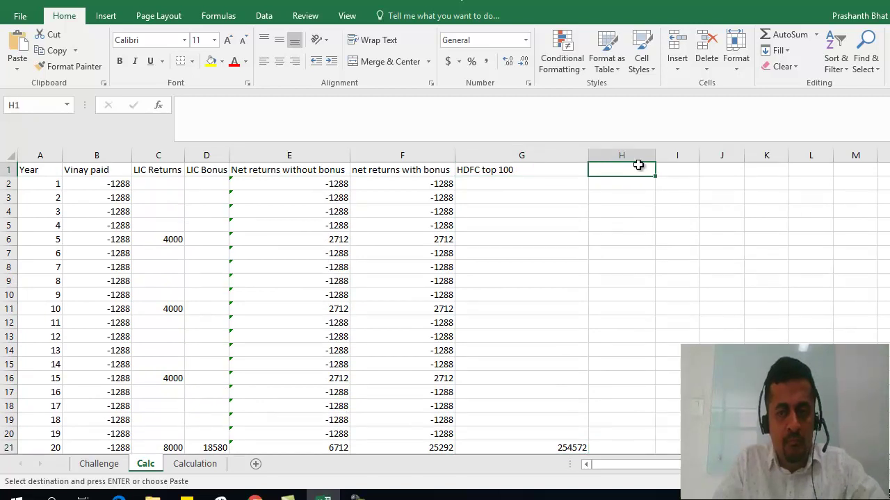
pyautogui.write('Tota')
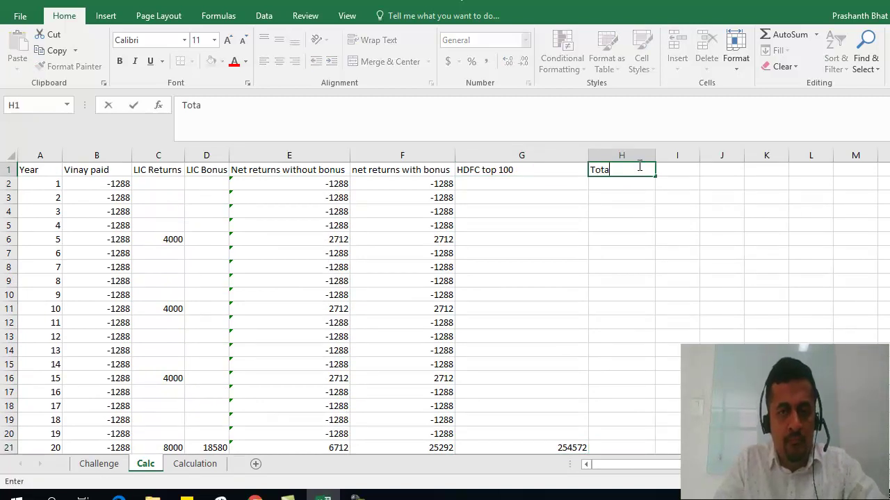
pyautogui.write('l')
pyautogui.press('Return')
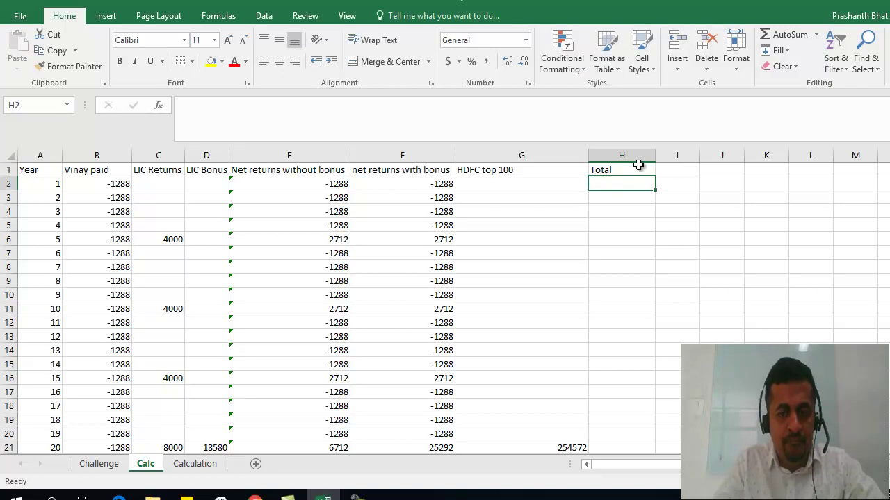
# Step: Enter the formula =SUM(B2+G2) in H2 to combine the premium paid with the HDFC top 100 return
pyautogui.write('=sum(')
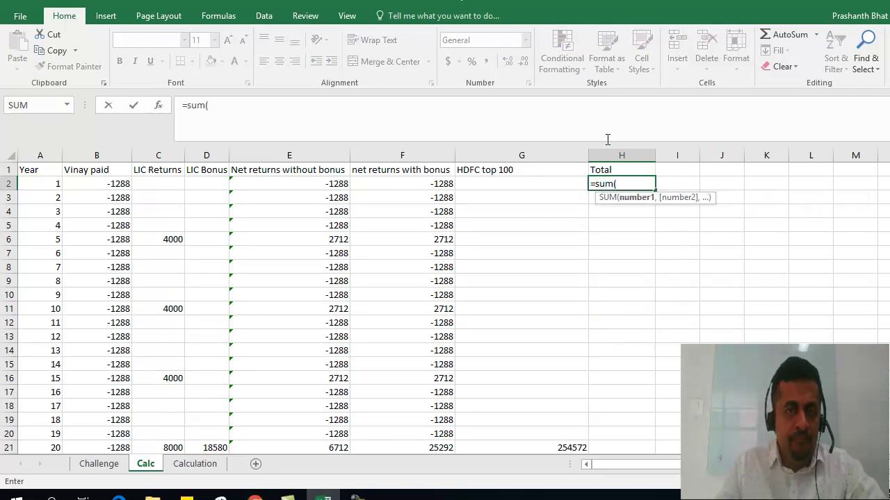
pyautogui.click(108, 185)
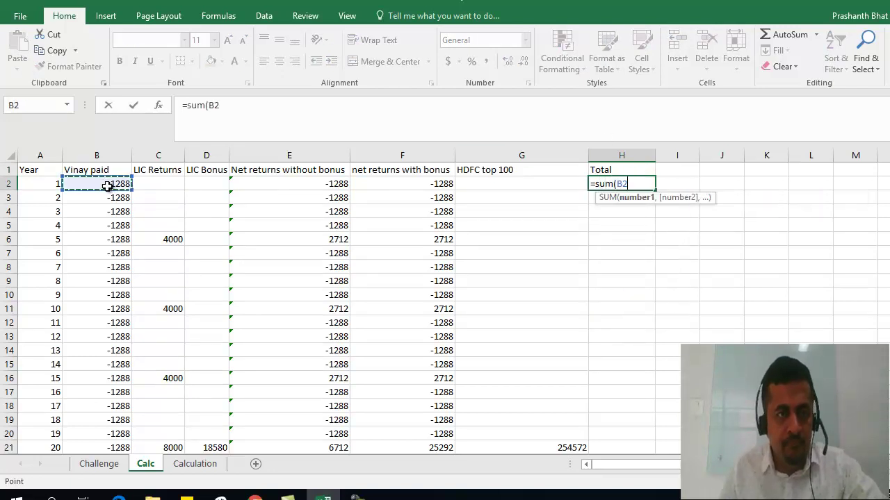
pyautogui.write('+')
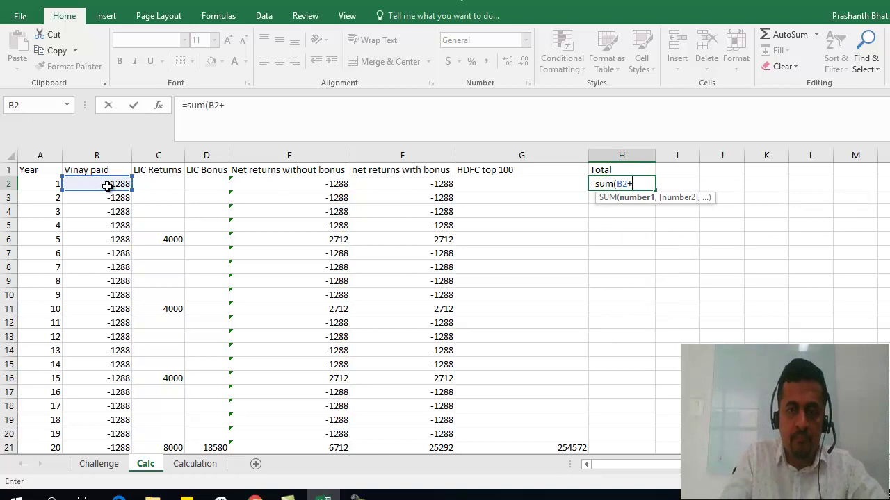
pyautogui.click(481, 183)
pyautogui.write(')')
pyautogui.press('Return')
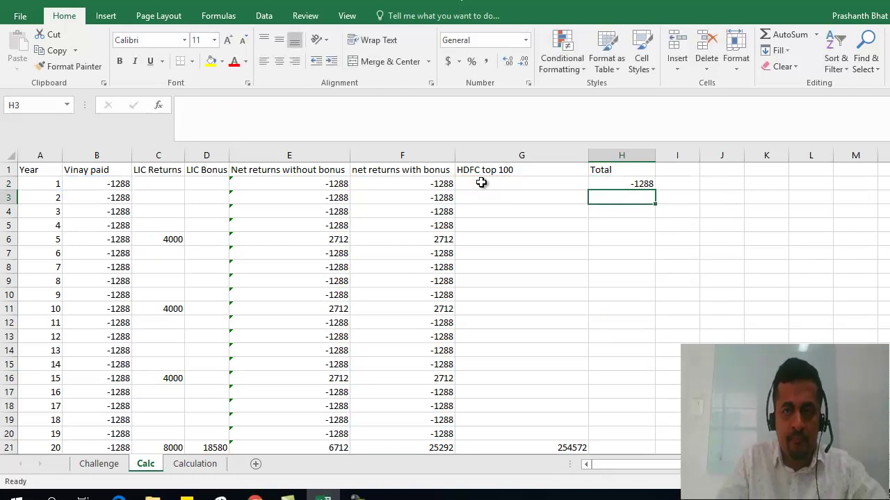
# Step: Copy the formula in H2 to H3:H21 for the remaining years
pyautogui.press('Up')
pyautogui.hotkey('ctrl', 'c')
pyautogui.press('Down')
pyautogui.hotkey('shift', 'Down')
pyautogui.hotkey('shift', 'Down')
pyautogui.hotkey('shift', 'Down')
pyautogui.hotkey('shift', 'Down')
pyautogui.hotkey('shift', 'Down')
pyautogui.hotkey('shift', 'Down')
pyautogui.hotkey('shift', 'Down')
pyautogui.hotkey('shift', 'Down')
pyautogui.hotkey('shift', 'Down')
pyautogui.hotkey('shift', 'Down')
pyautogui.hotkey('shift', 'Down')
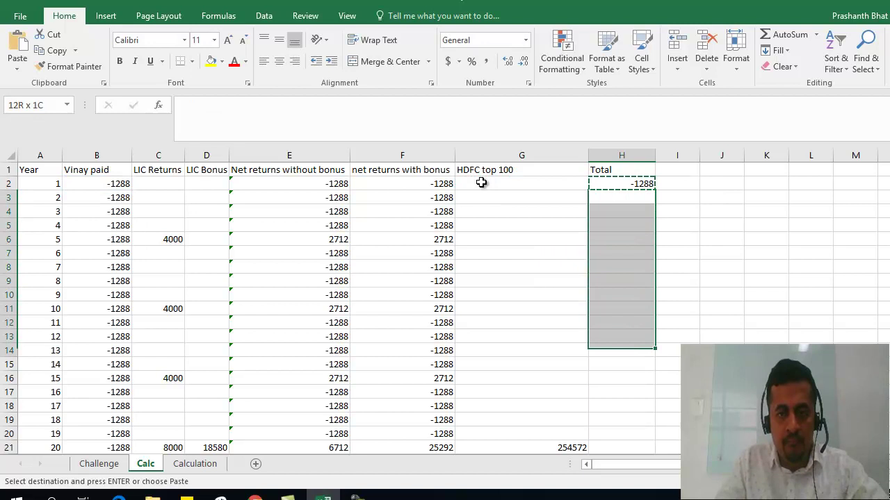
pyautogui.hotkey('shift', 'Down')
pyautogui.hotkey('shift', 'Down')
pyautogui.hotkey('shift', 'Down')
pyautogui.hotkey('shift', 'Down')
pyautogui.hotkey('shift', 'Down')
pyautogui.hotkey('shift', 'Down')
pyautogui.hotkey('shift', 'Down')
pyautogui.hotkey('ctrl', 'v')
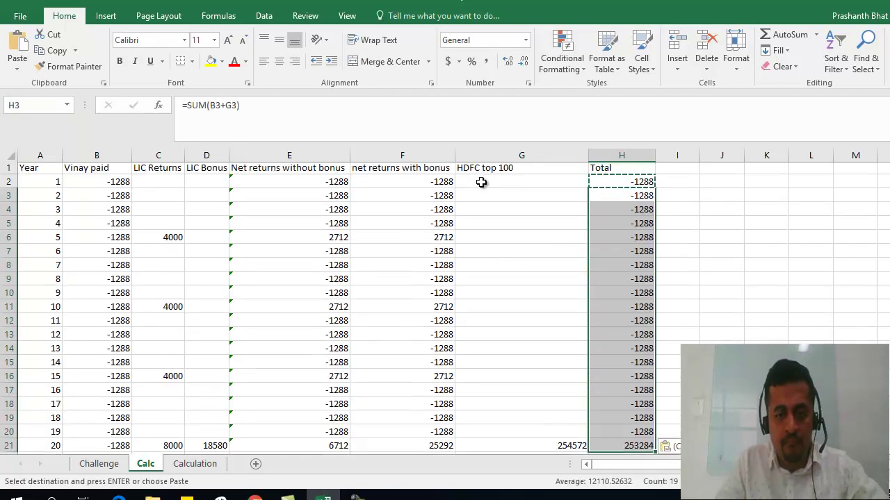
# Step: Total the yearly HDFC net returns in H22 with a SUM over H2:H21
pyautogui.press('Down')
pyautogui.press('Down')
pyautogui.press('Down')
pyautogui.press('Down')
pyautogui.press('Down')
pyautogui.press('Down')
pyautogui.press('Down')
pyautogui.press('Down')
pyautogui.press('Down')
pyautogui.press('Down')
pyautogui.press('Down')
pyautogui.press('Down')
pyautogui.press('Down')
pyautogui.press('Down')
pyautogui.press('Down')
pyautogui.press('Down')
pyautogui.press('Down')
pyautogui.press('Down')
pyautogui.press('Down')
pyautogui.write('=sum(')
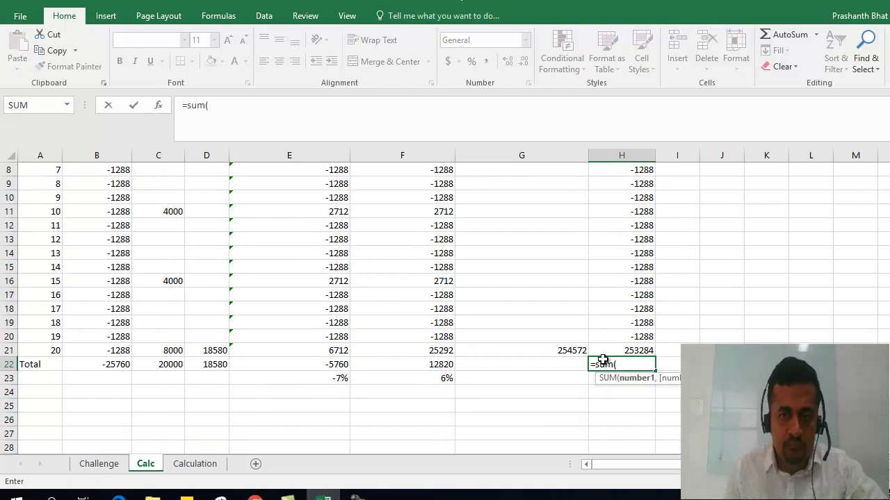
pyautogui.scroll(3, 602, 360)
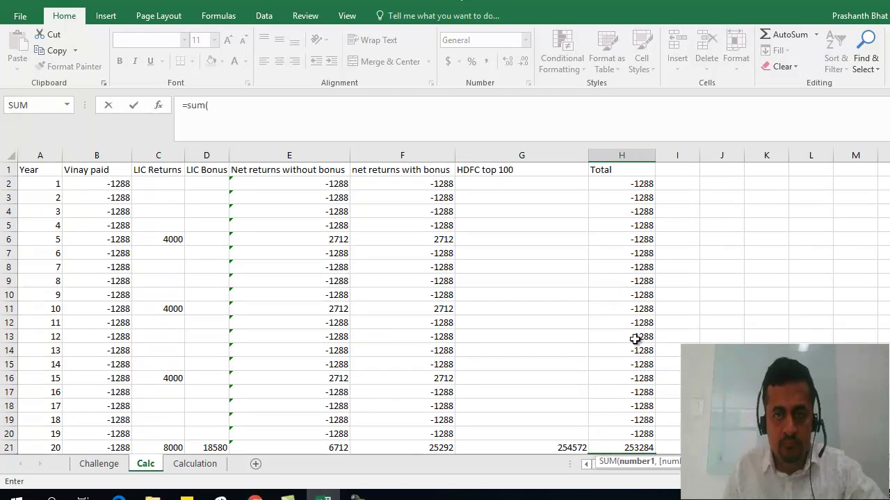
pyautogui.moveTo(645, 182); pyautogui.dragTo(646, 406)
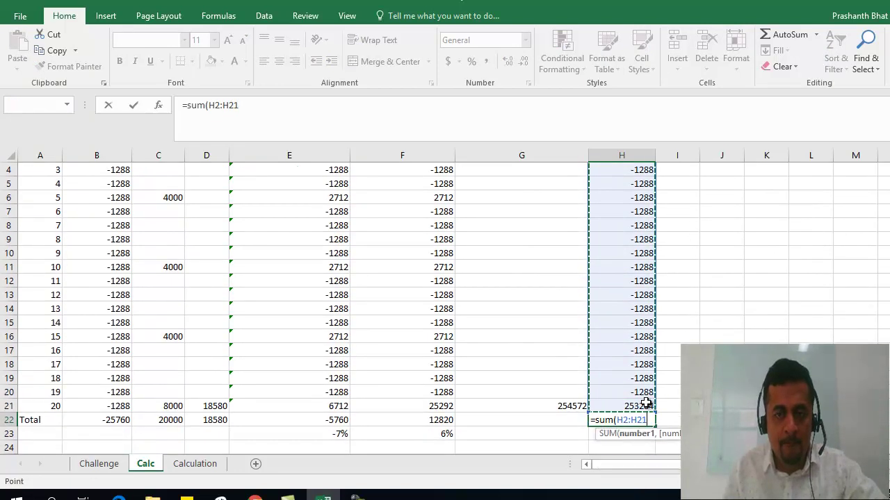
pyautogui.press('Return')
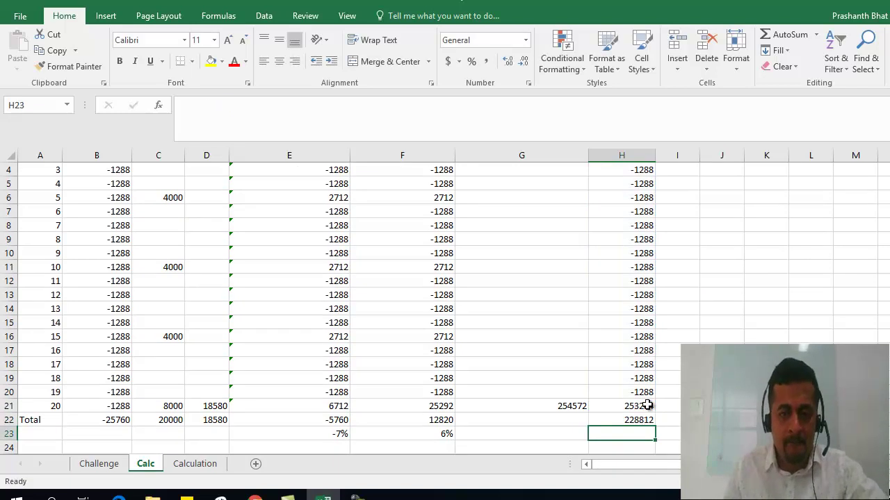
# Step: Calculate the annual return of the HDFC investment in H23 with the formula =IRR(H2:H21)
pyautogui.write('=IRR(')
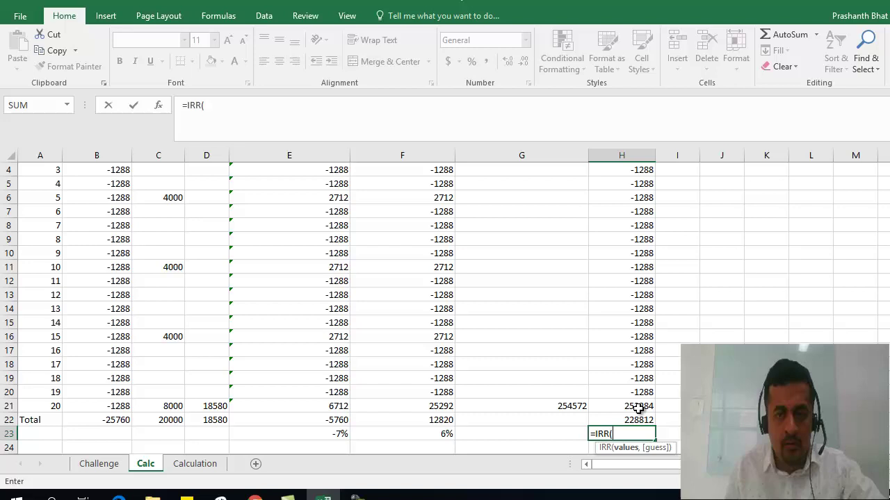
pyautogui.scroll(1, 612, 303)
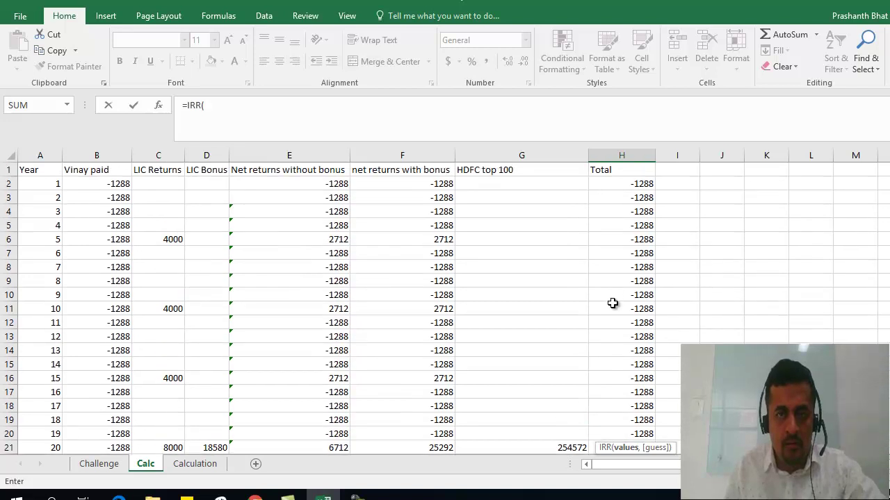
pyautogui.click(615, 186)
pyautogui.click(476, 118)
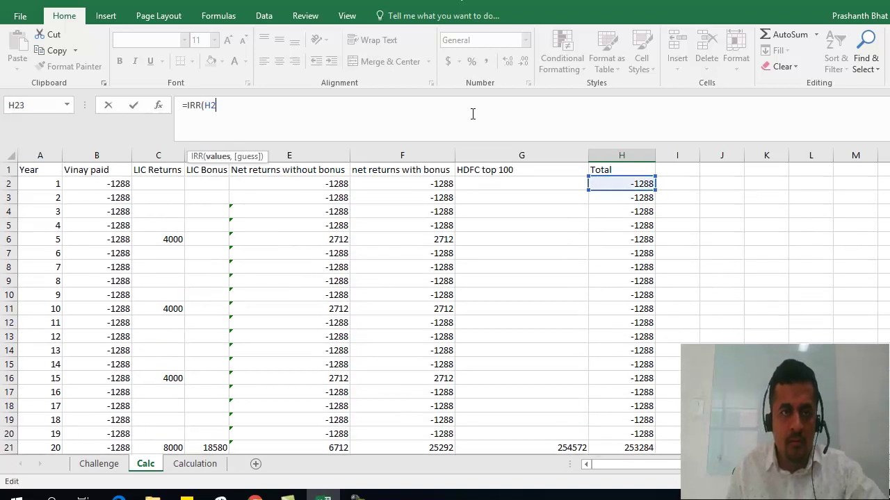
pyautogui.write(':')
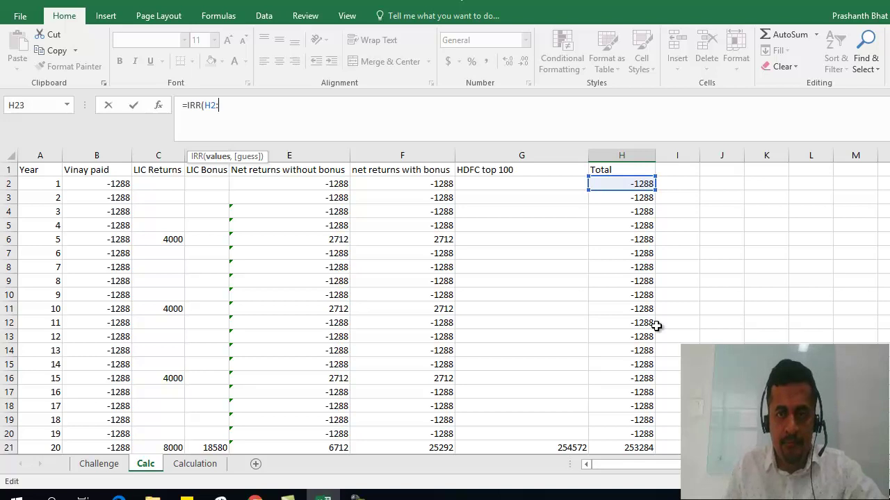
pyautogui.click(635, 449)
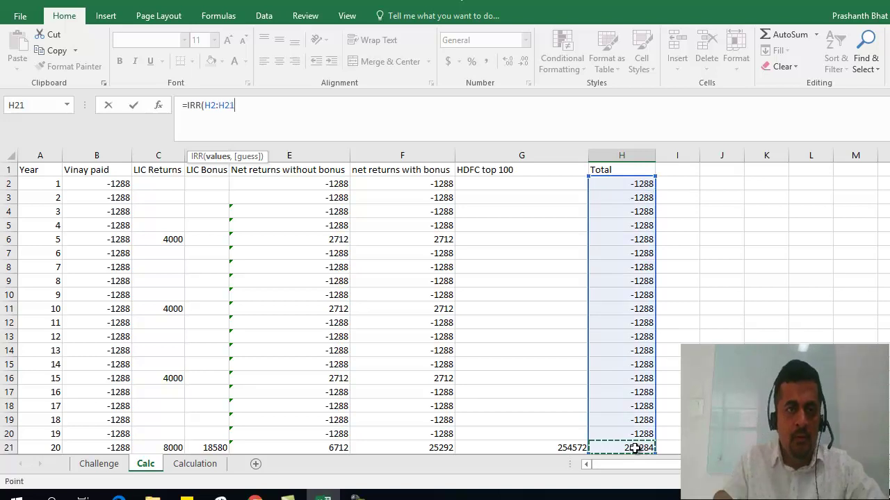
pyautogui.write(')')
pyautogui.press('Return')
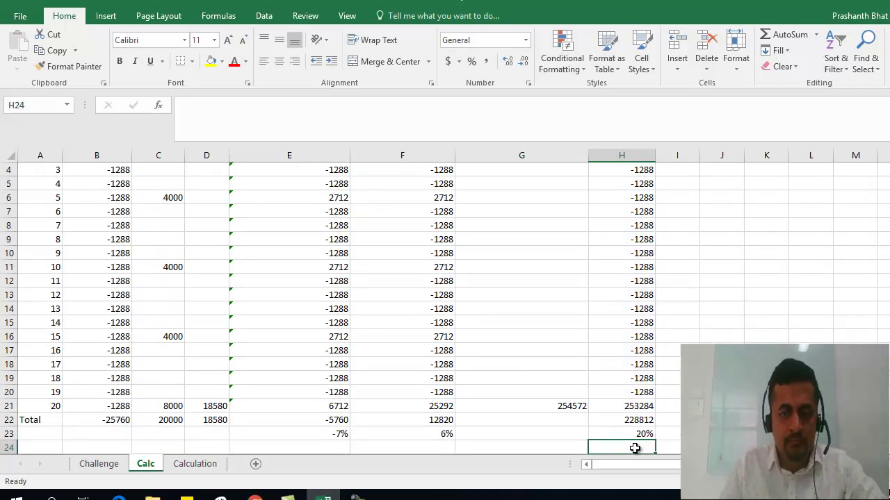
# Step: Review the yearly cash flows in the Total column together with its sum in H22 and the IRR in H23
pyautogui.scroll(1, 583, 370)
pyautogui.scroll(1, 583, 370)
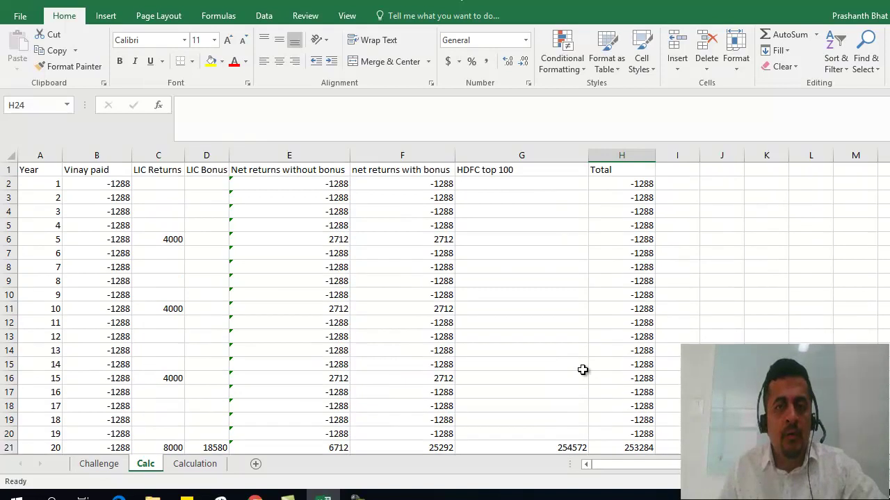
pyautogui.scroll(-1, 583, 370)
pyautogui.scroll(1, 586, 361)
pyautogui.scroll(-1, 590, 350)
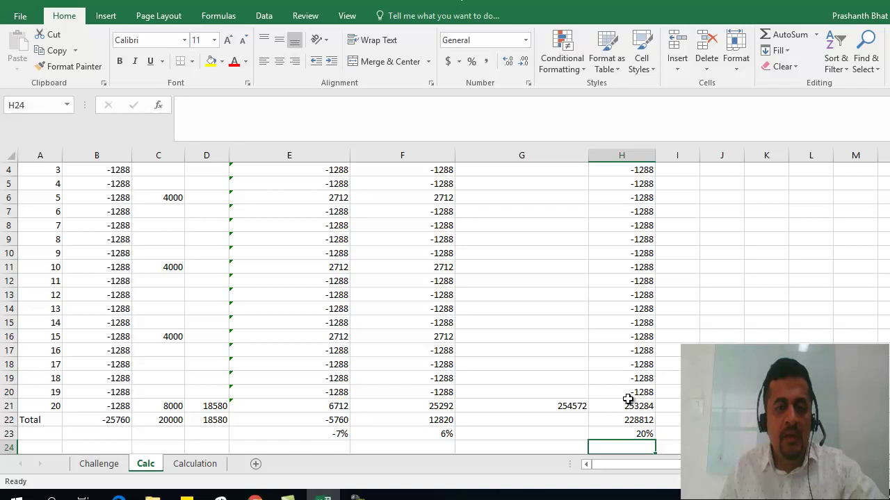
pyautogui.scroll(1, 641, 288)
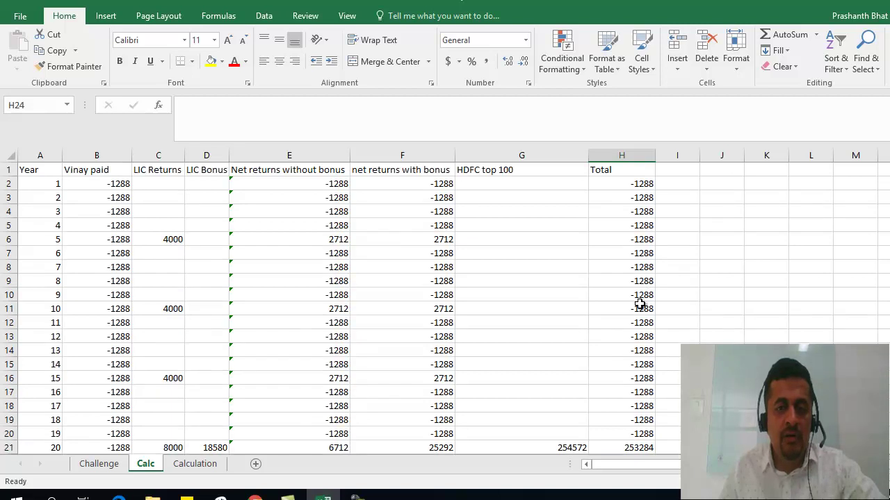
pyautogui.scroll(-1, 639, 300)
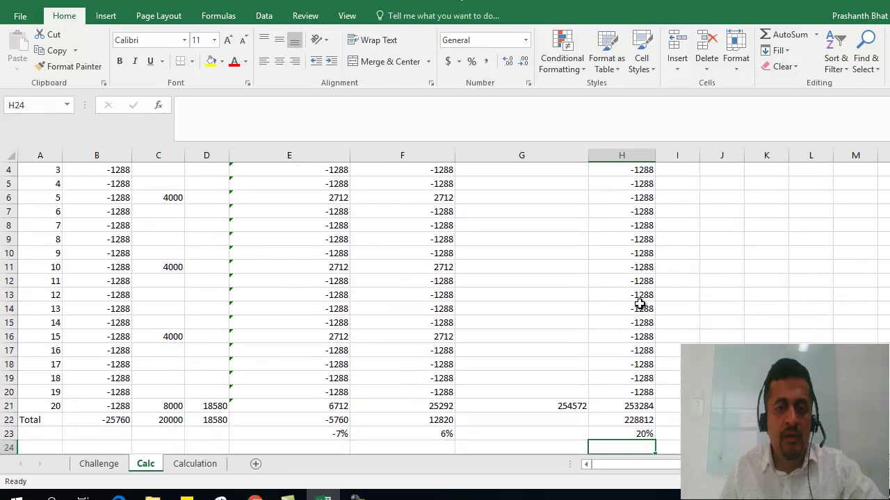
pyautogui.click(628, 418)
pyautogui.scroll(1, 628, 418)
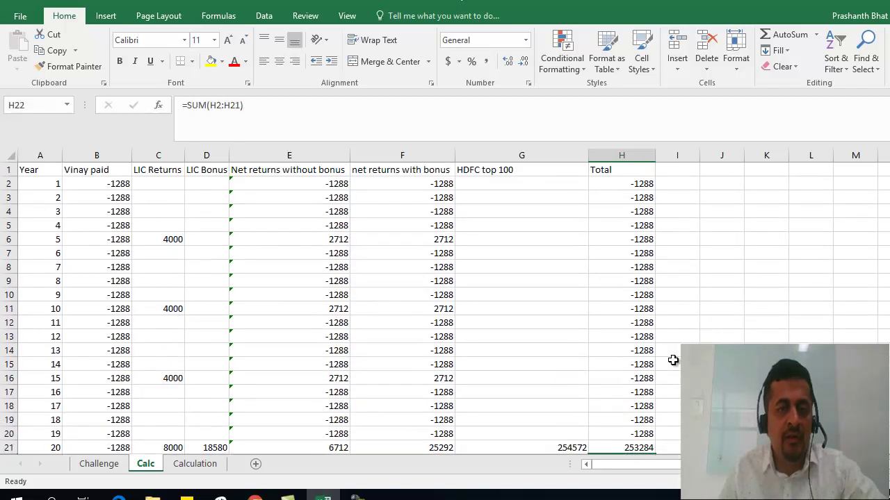
# Step: Extend the column heading in G1 to read HDFC top 100 MF
pyautogui.doubleClick(542, 170)
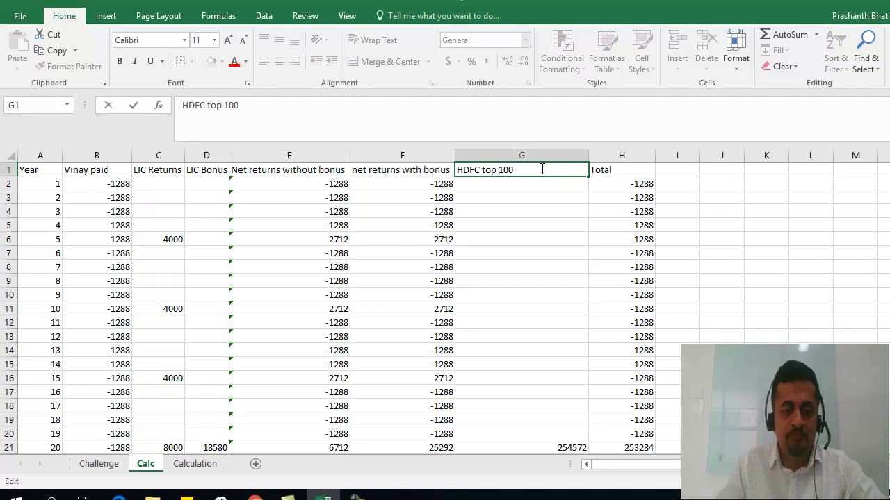
pyautogui.write('MF')
pyautogui.press('Return')
# Step: Examine the IRR in H23 and compare it with the LIC returns without and with bonus in E23 and F23
pyautogui.press('Right')
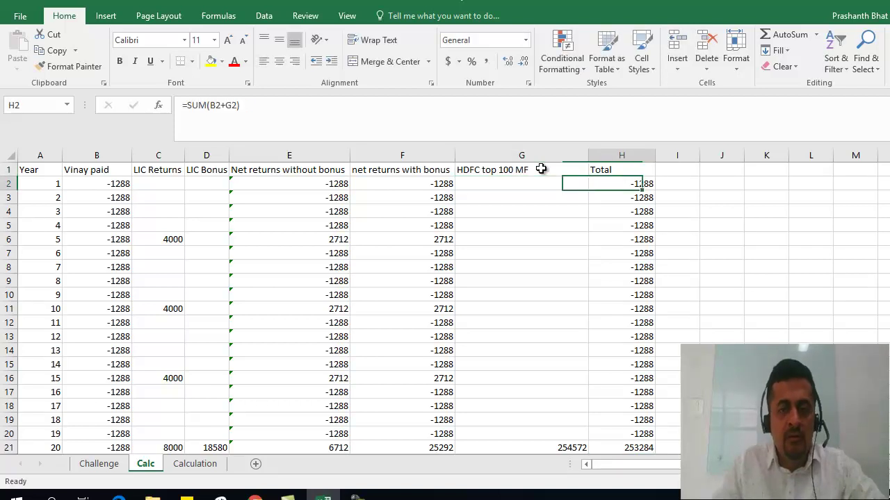
pyautogui.press('Down')
pyautogui.press('Down')
pyautogui.press('Down')
pyautogui.press('Down')
pyautogui.press('Down')
pyautogui.press('Down')
pyautogui.press('Down')
pyautogui.press('Down')
pyautogui.press('Down')
pyautogui.press('Down')
pyautogui.press('Down')
pyautogui.press('Down')
pyautogui.press('Down')
pyautogui.press('Down')
pyautogui.press('Down')
pyautogui.press('Down')
pyautogui.press('Down')
pyautogui.press('Down')
pyautogui.press('Down')
pyautogui.press('Down')
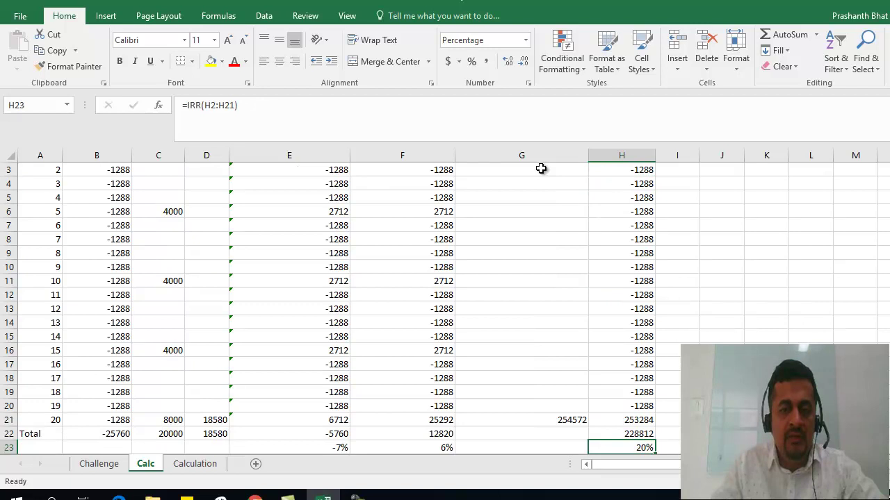
pyautogui.scroll(-1, 557, 240)
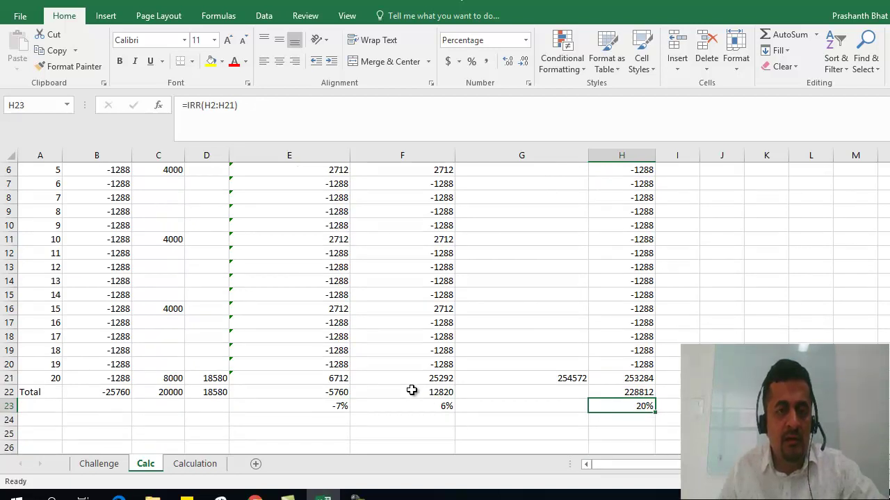
pyautogui.scroll(2, 412, 391)
pyautogui.scroll(-2, 411, 391)
# Step: Start a screen sketch and circle the IRR results in E23, F23 and H23, ticking the totals in F22 and H22
pyautogui.hotkey('alt', 'w')
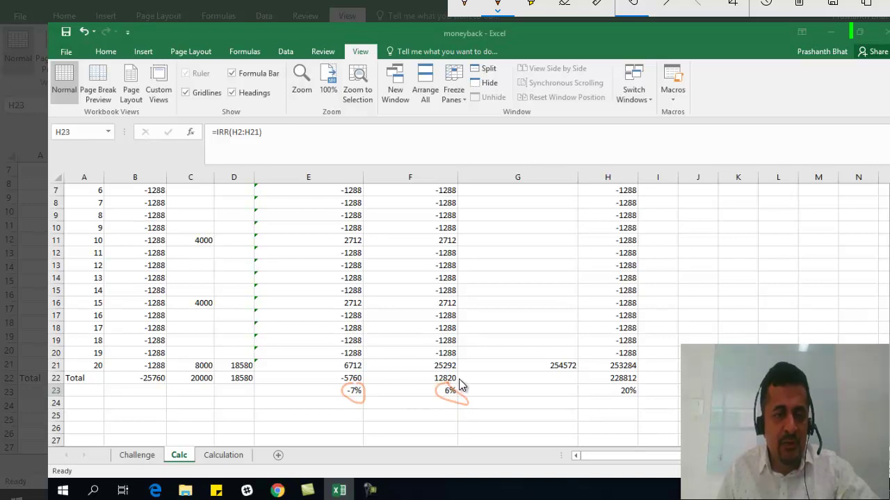
pyautogui.moveTo(457, 377); pyautogui.dragTo(464, 372)
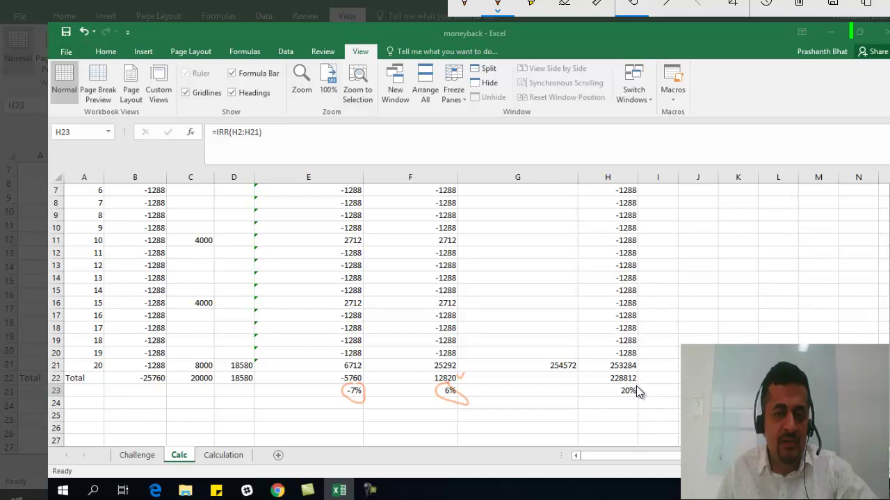
pyautogui.moveTo(625, 381); pyautogui.dragTo(622, 385)
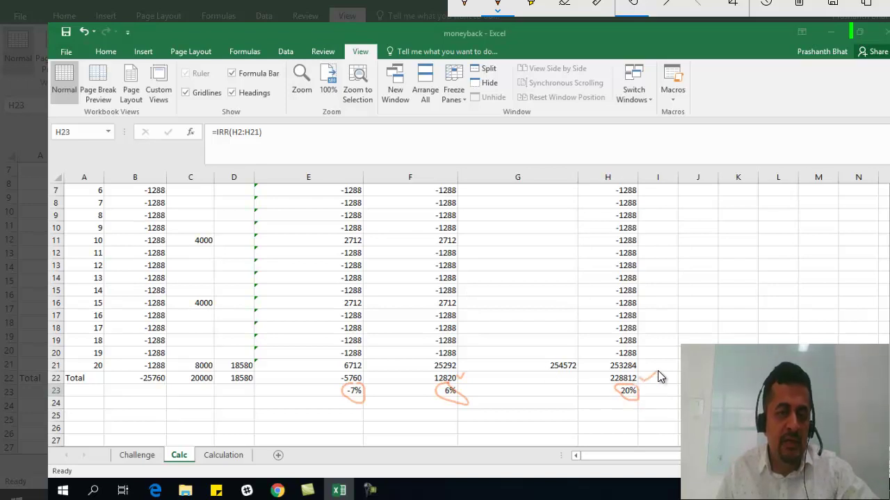
# Step: Outline the net returns with bonus column in pen, write an underlined 20k beside it, and add a mark next to the F23 result
pyautogui.moveTo(462, 189)
pyautogui.mouseDown()
pyautogui.moveTo(417, 343)
pyautogui.moveTo(437, 193)
pyautogui.moveTo(461, 184)
pyautogui.mouseUp()
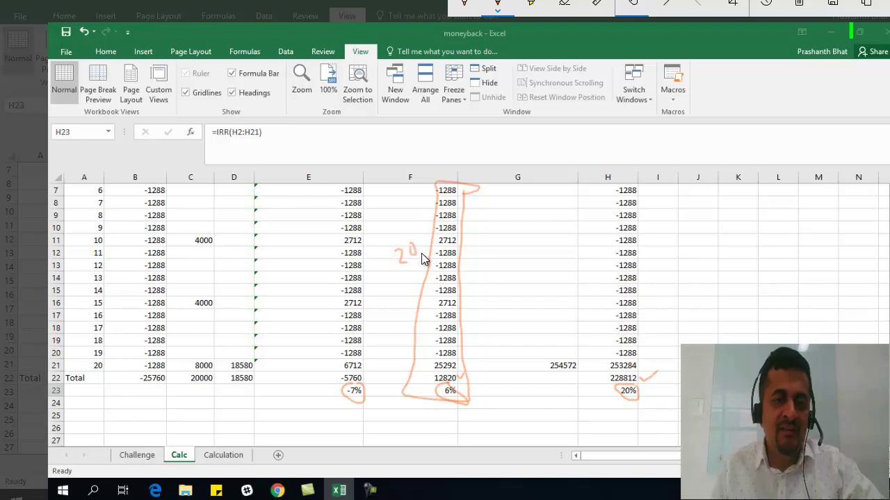
pyautogui.moveTo(417, 243); pyautogui.dragTo(421, 256)
pyautogui.moveTo(460, 386); pyautogui.dragTo(475, 392)
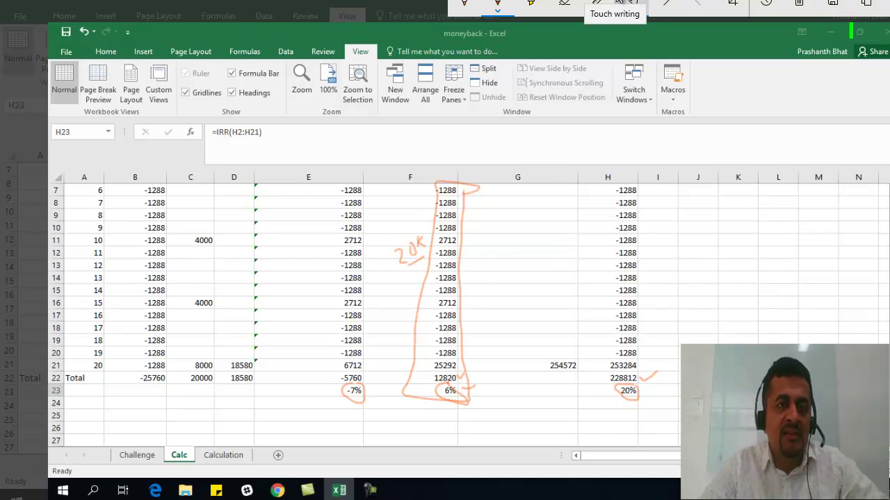
pyautogui.click(618, 2)
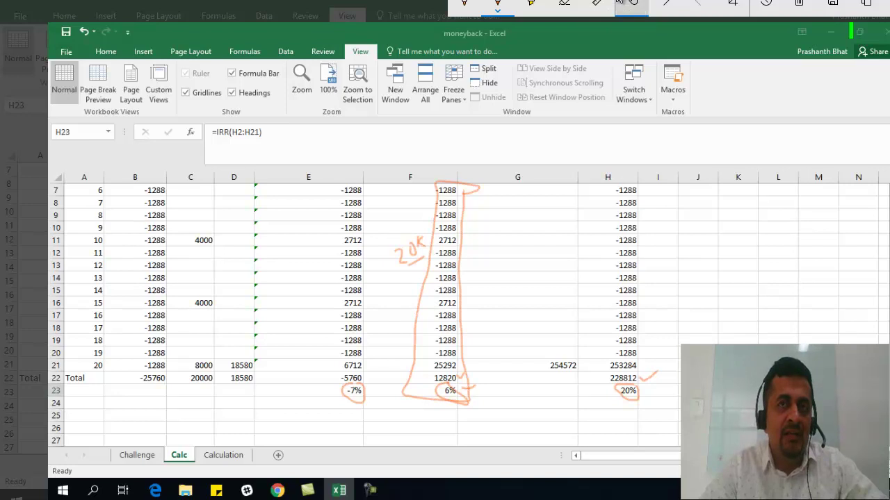